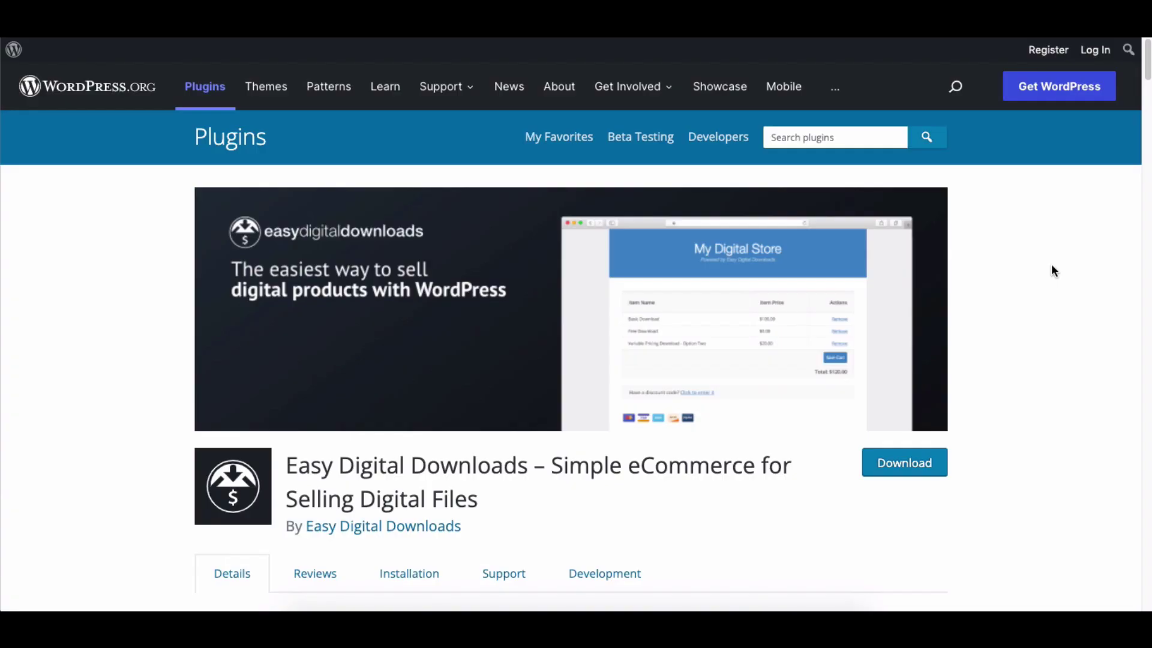
- Look through the Easy Digital Downloads plugin page, including its features, extensions and blog links
scroll(1052, 268, down, 10)
scroll(1053, 267, down, 20)
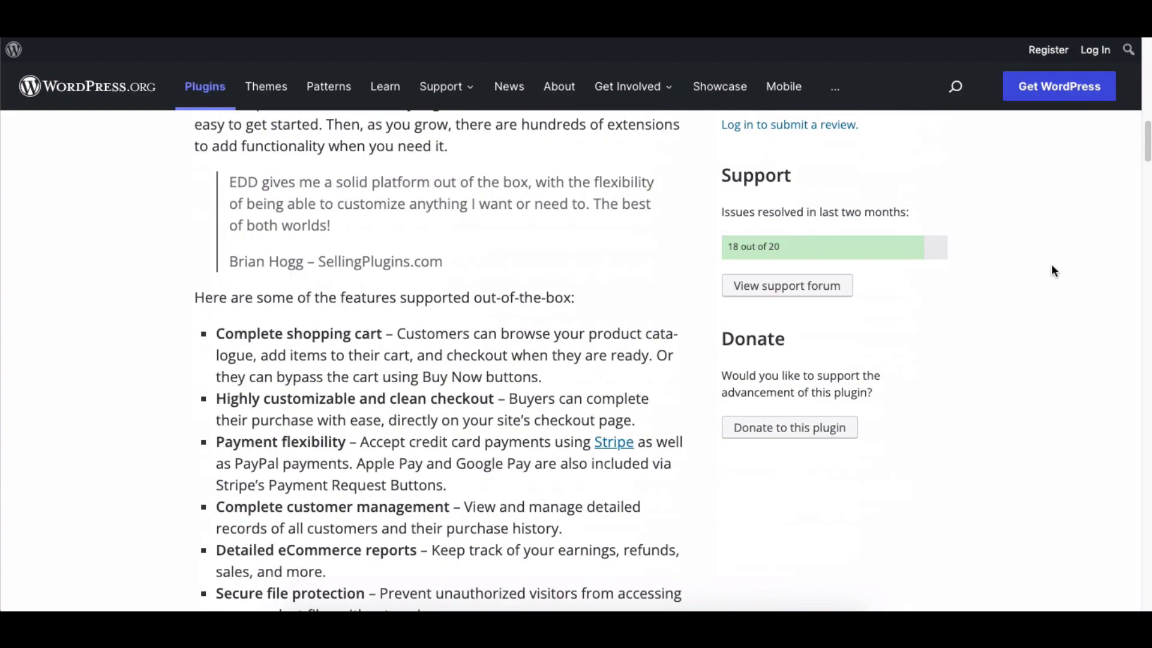
scroll(1054, 271, down, 20)
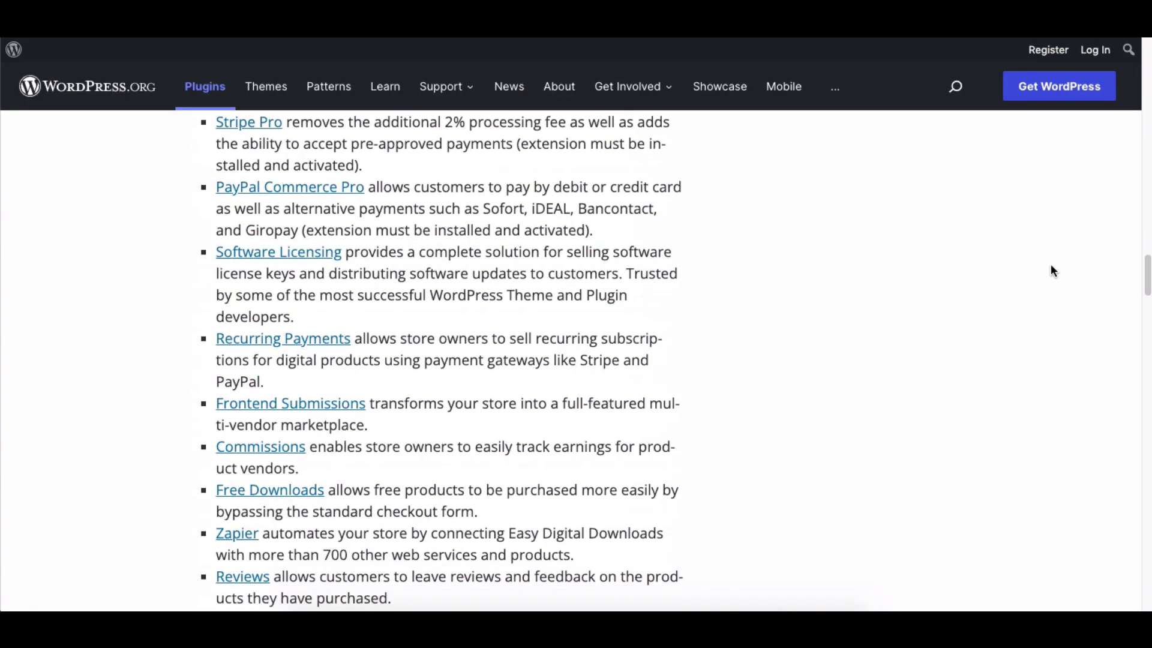
scroll(1051, 265, down, 12)
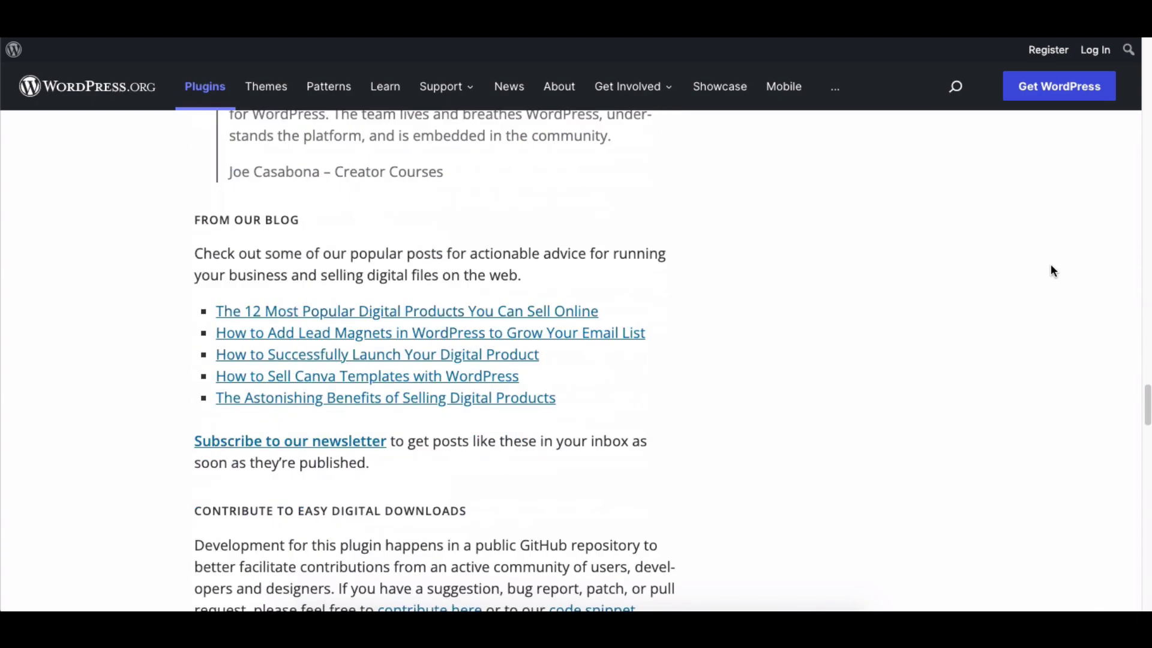
scroll(1051, 266, up, 14)
scroll(1054, 272, up, 20)
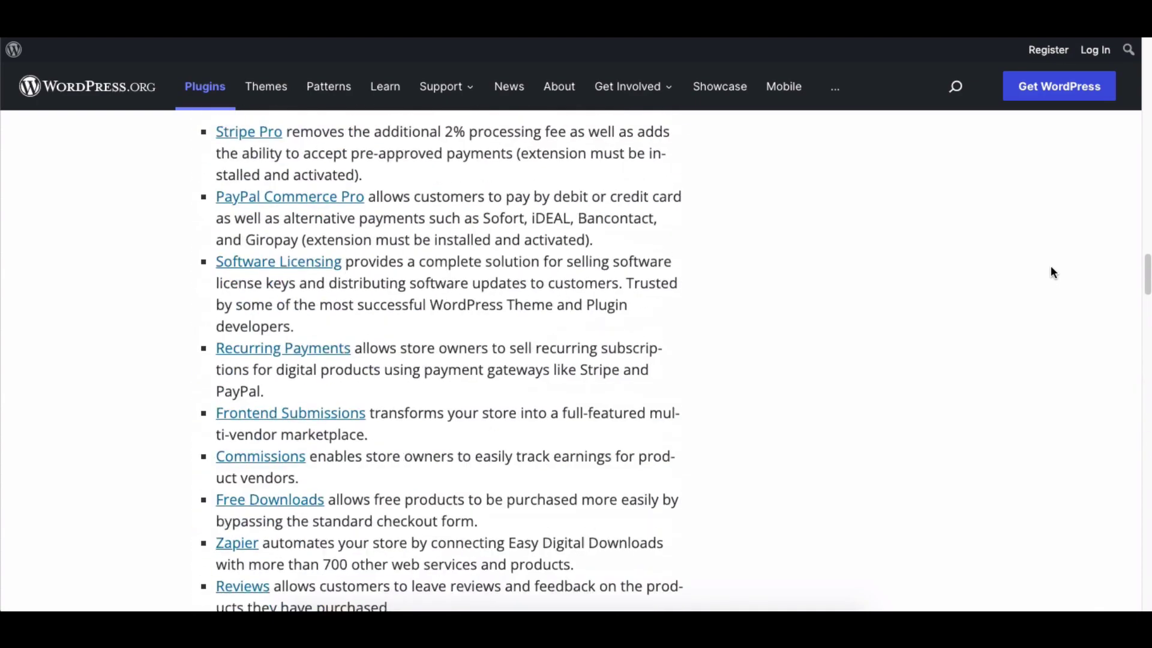
scroll(1054, 272, up, 2)
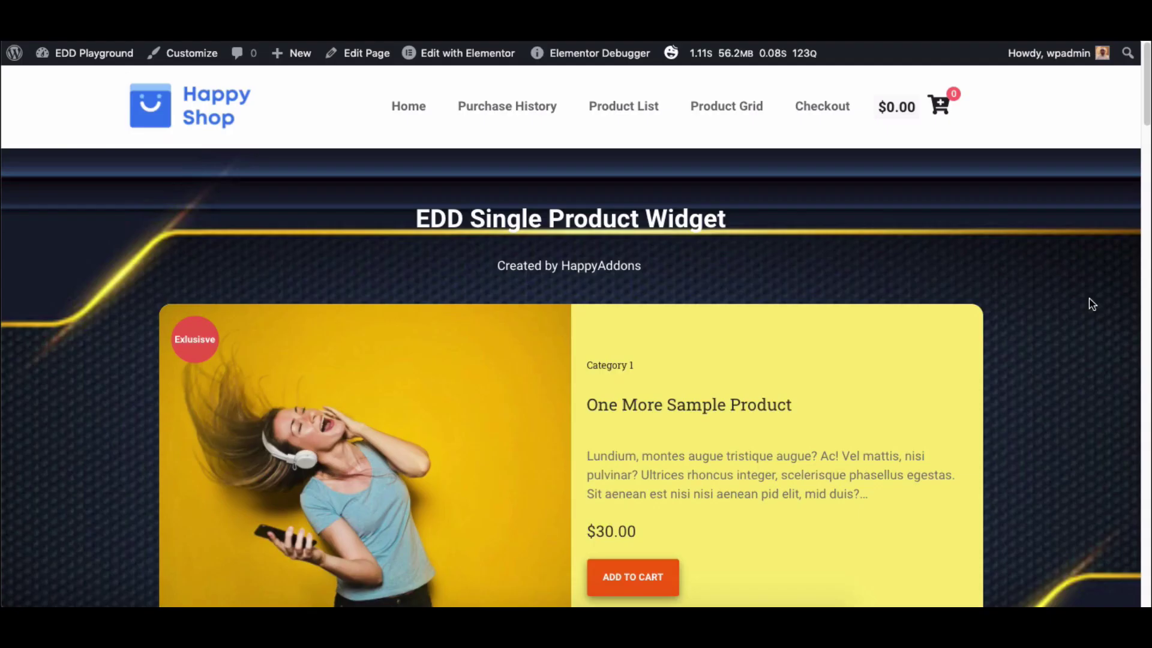
- Open the quick view of One More Sample Product on the demo page and close it again
scroll(1090, 304, down, 1)
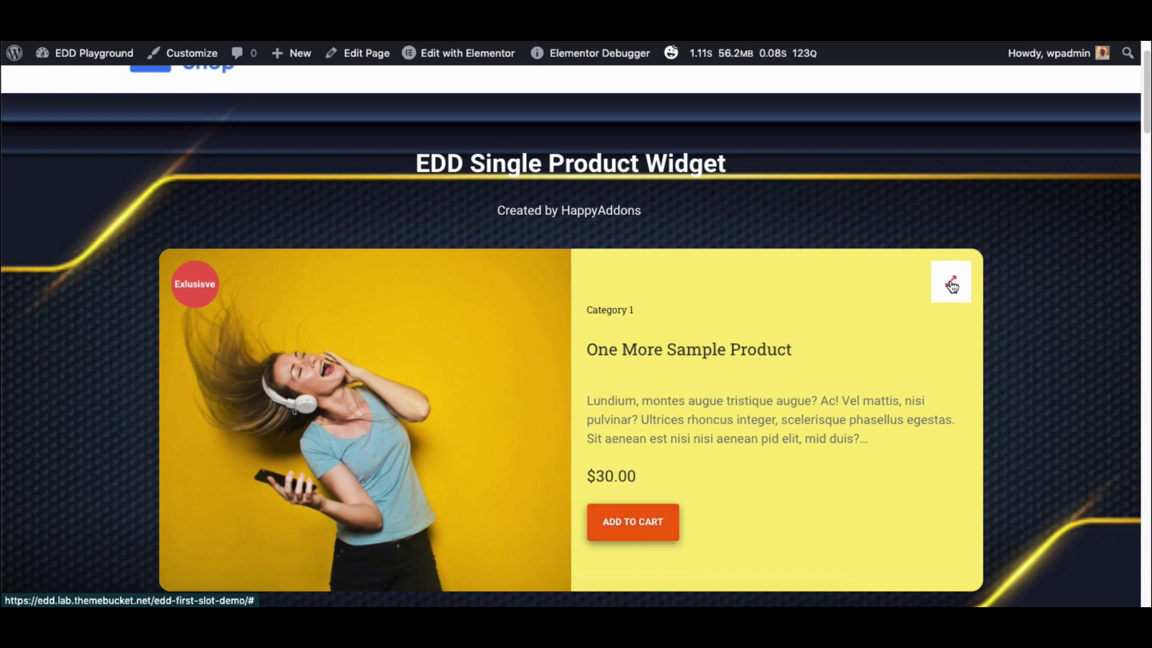
click(950, 281)
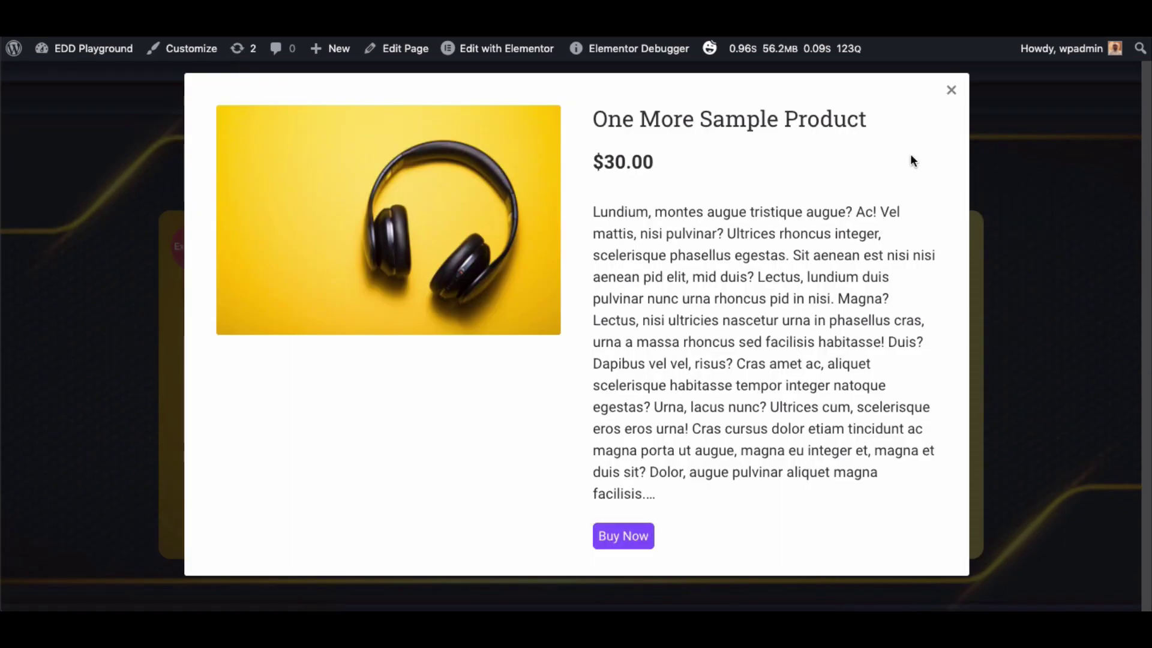
click(951, 91)
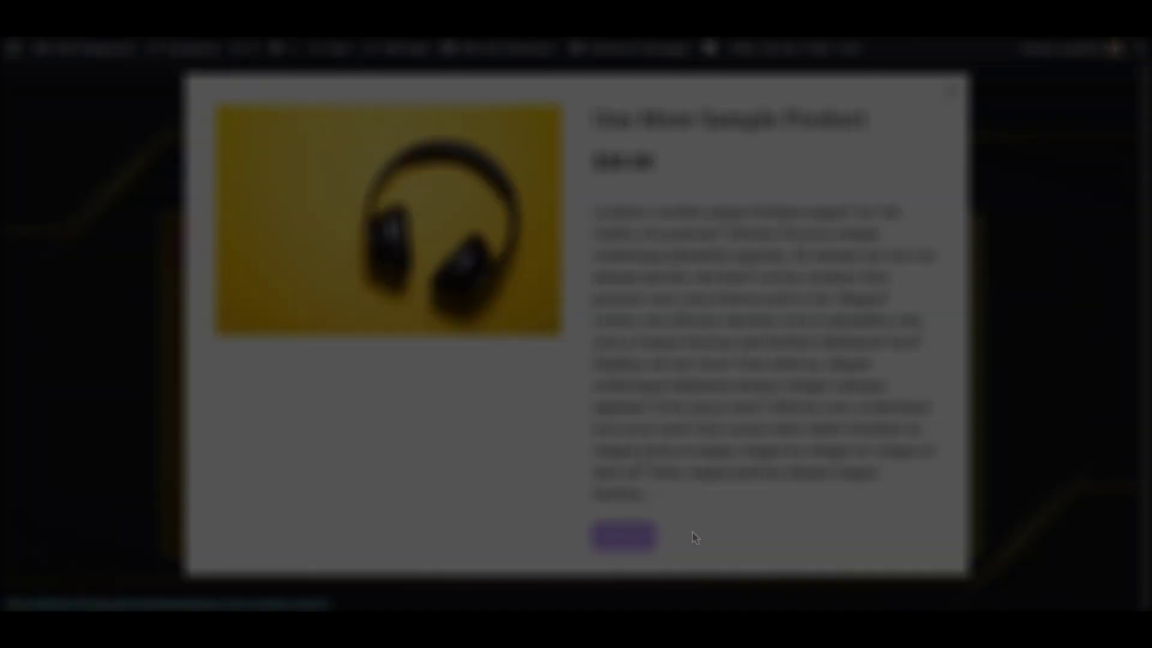
click(951, 95)
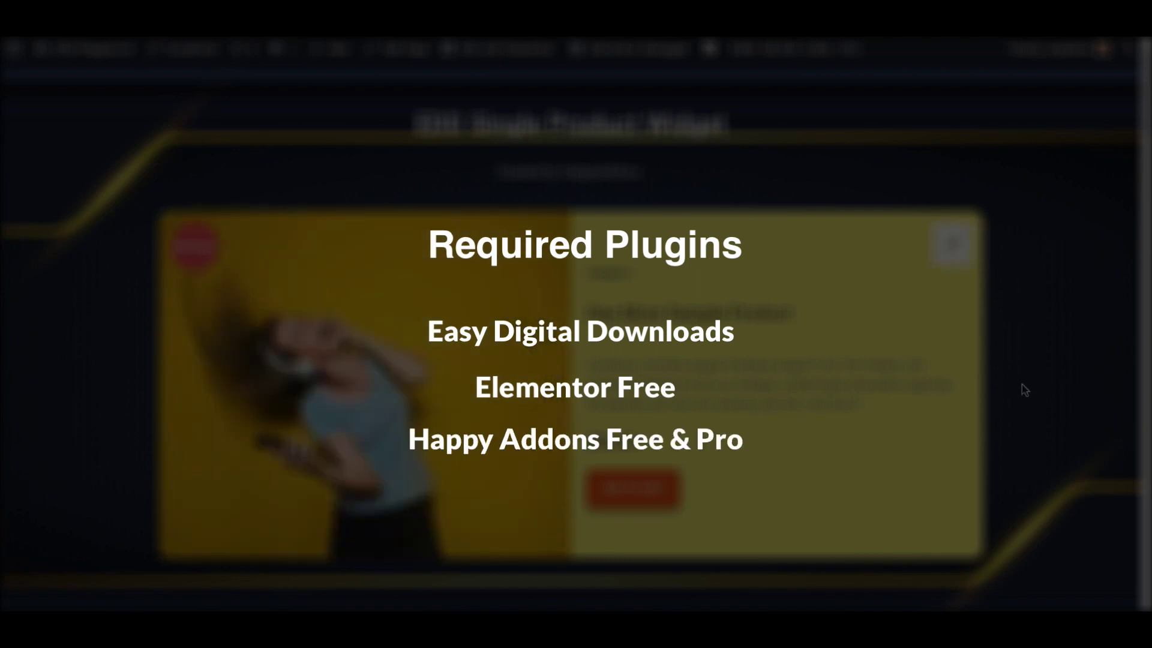
- Find the EDD Single Product widget with the search "EDD sin" and place it in the empty container below the page heading
mouse_move(515, 57)
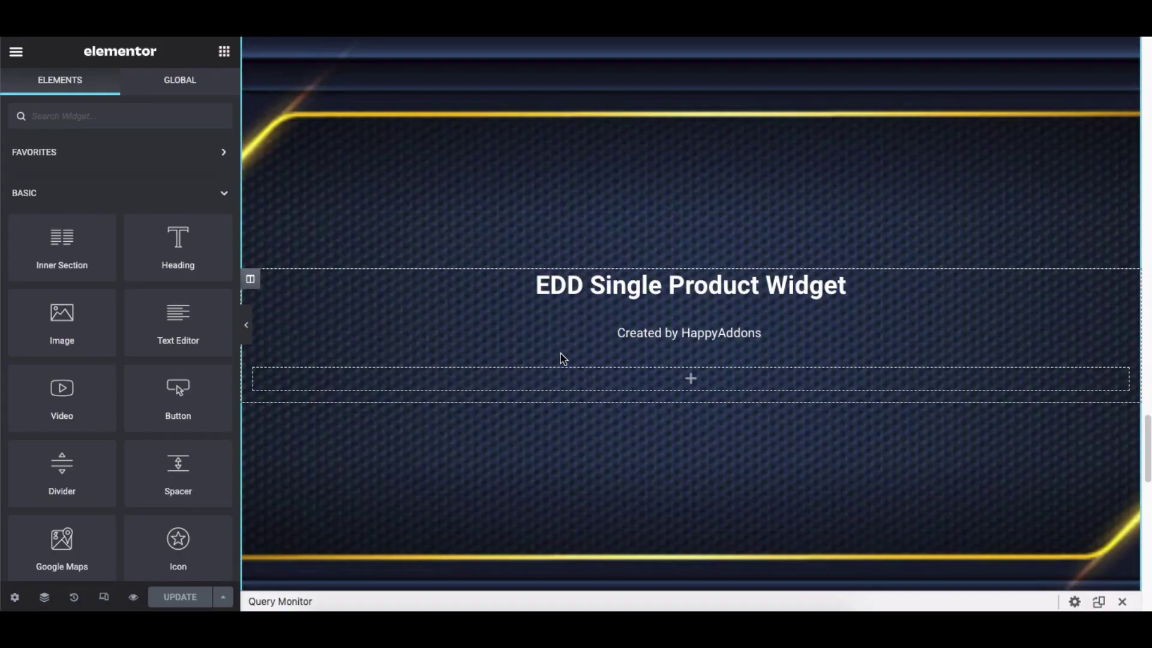
click(100, 118)
text(EDD sin)
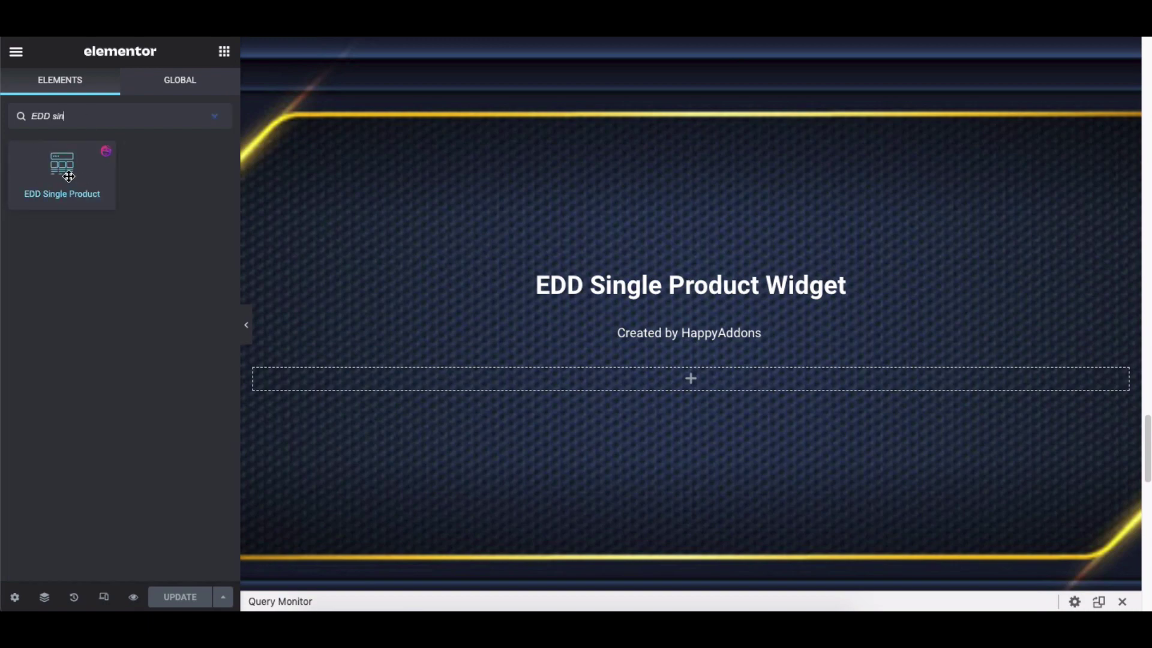
drag(68, 177, 708, 381)
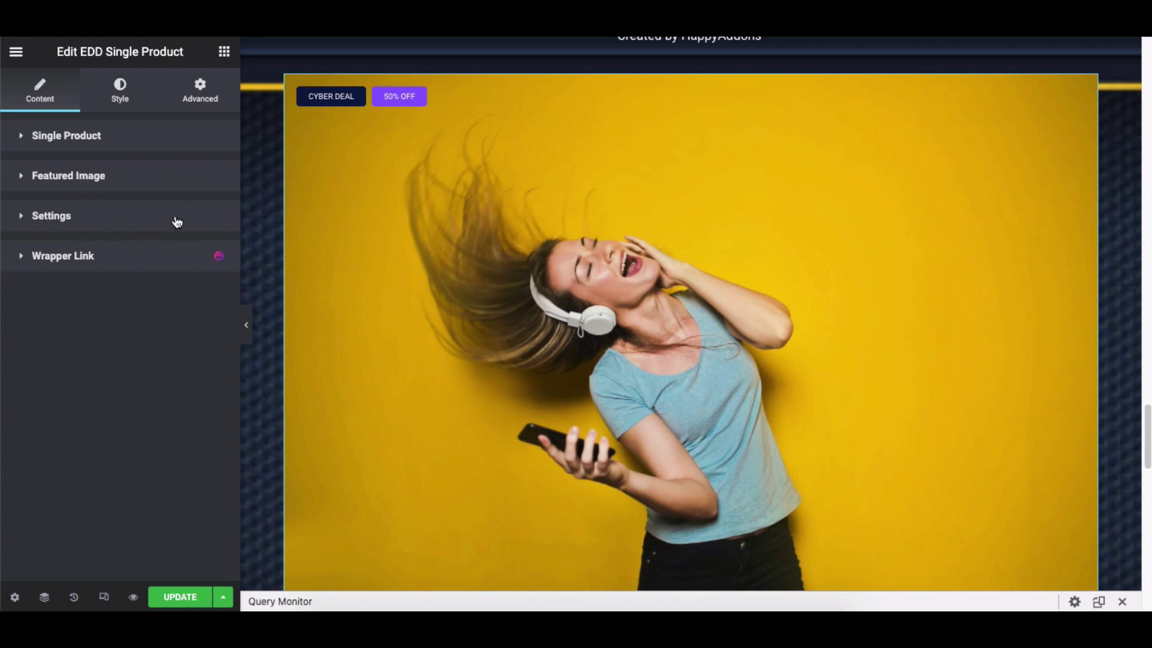
- Try the Standard skin on the single product widget and set its skin to Landscape
click(164, 143)
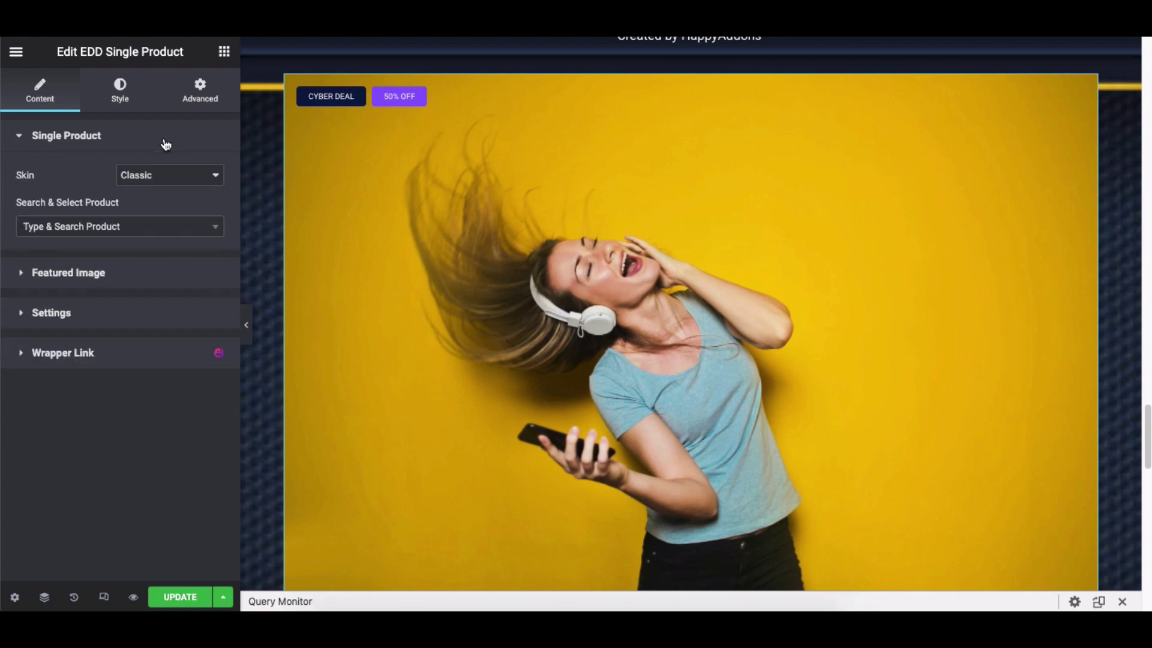
click(161, 183)
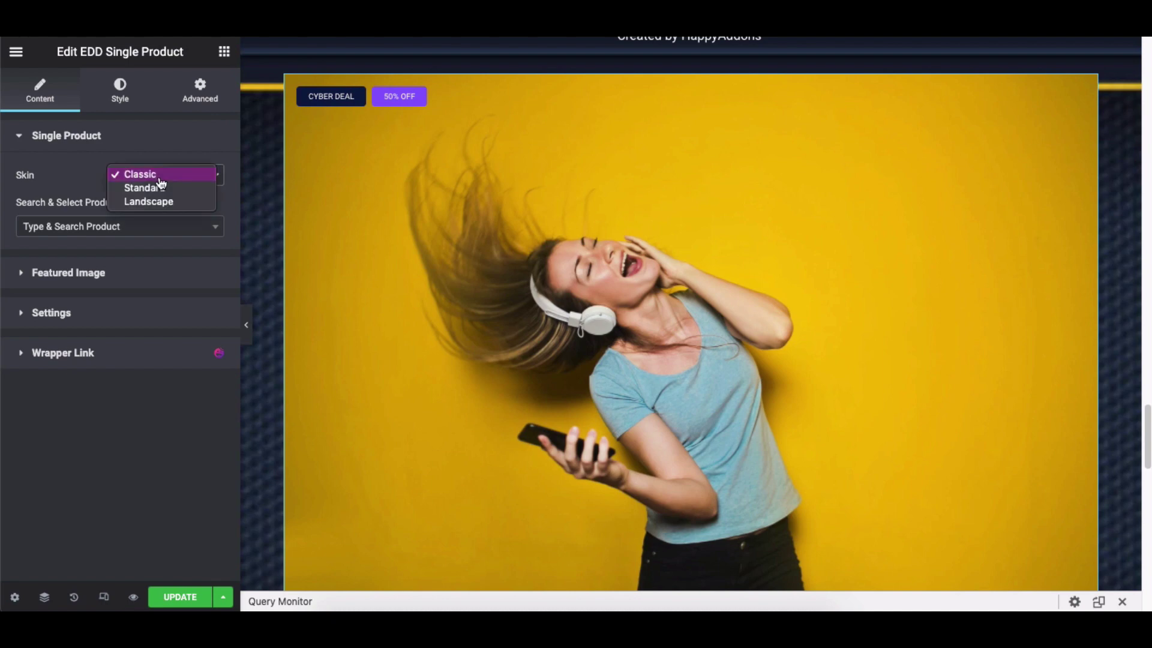
click(144, 188)
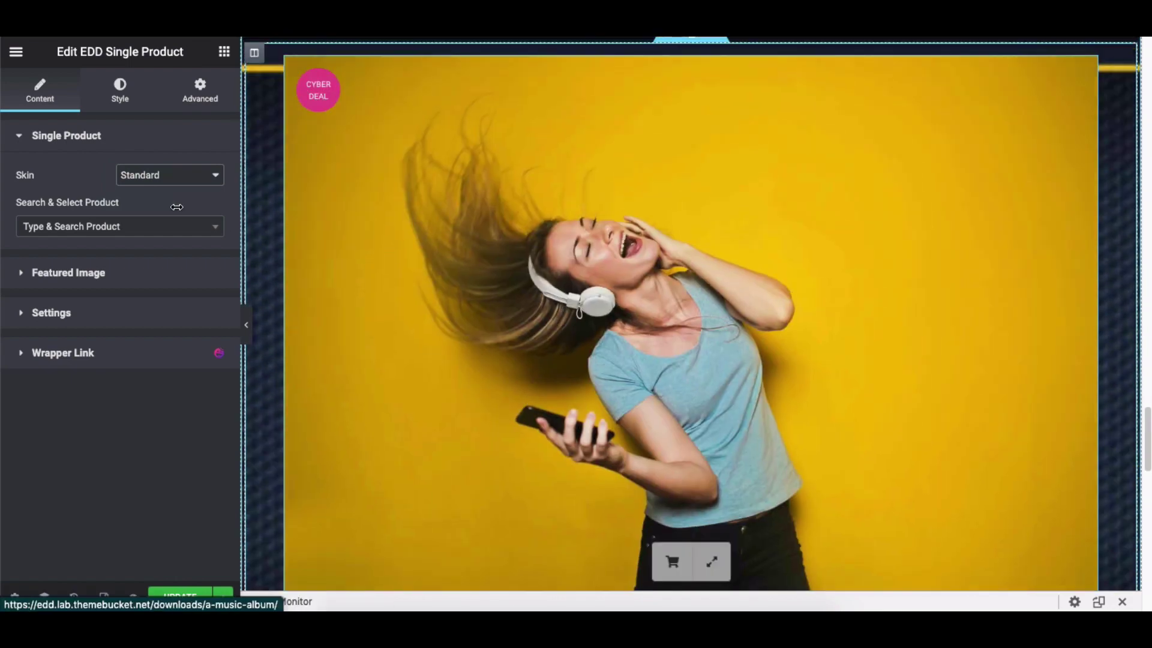
click(163, 179)
click(151, 196)
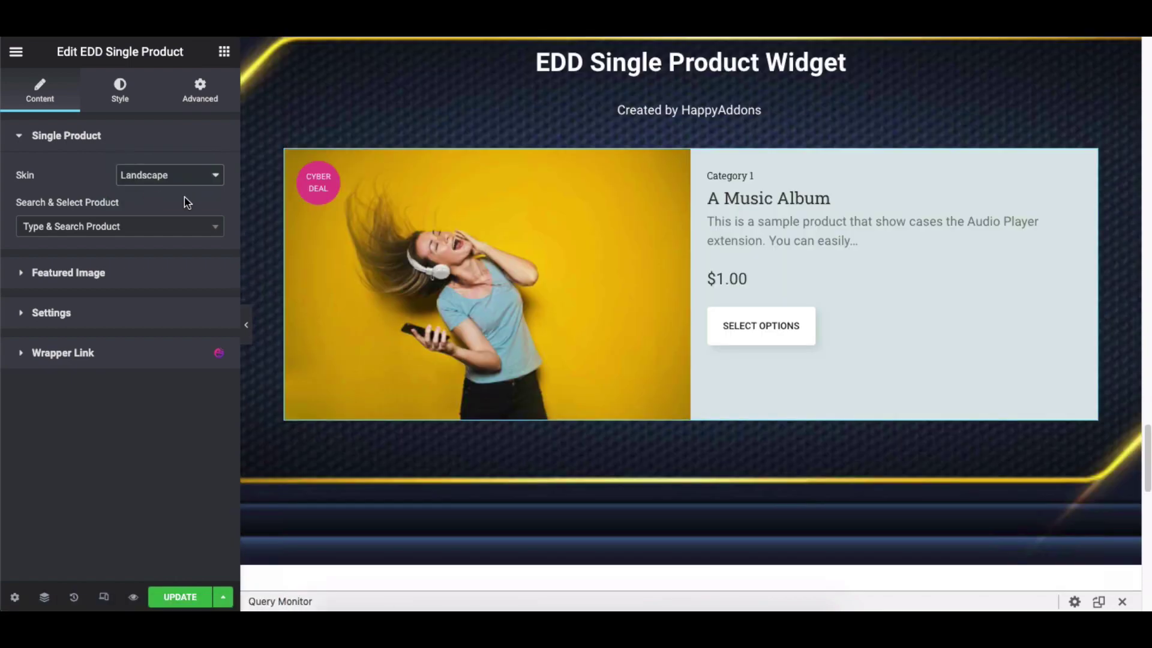
click(165, 176)
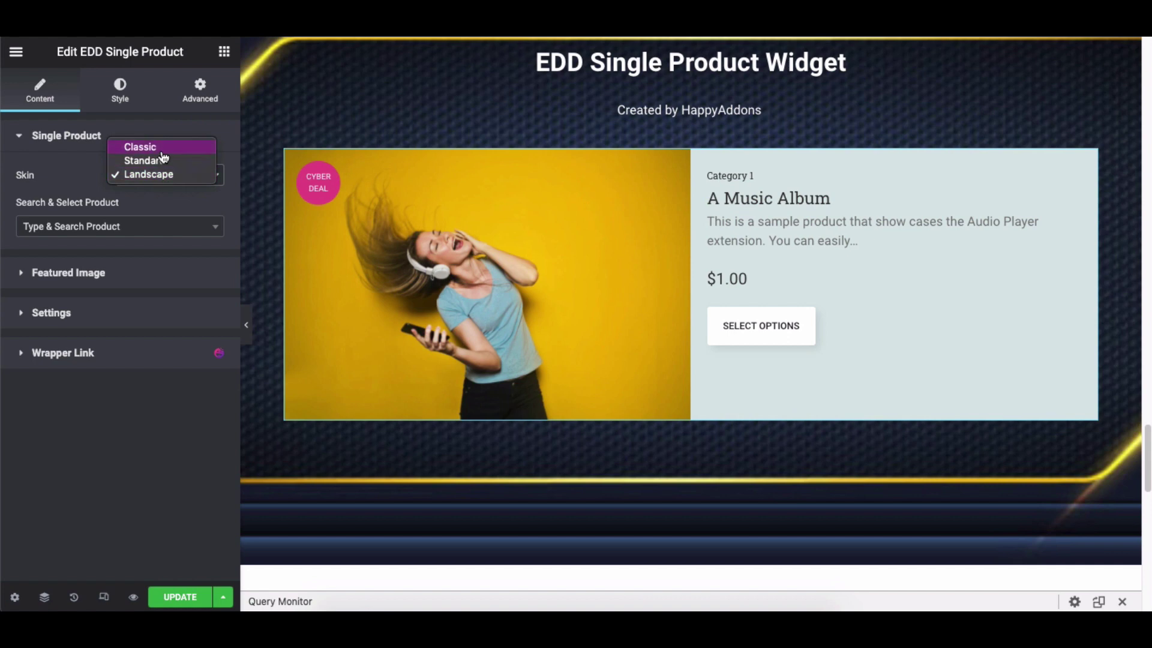
click(83, 169)
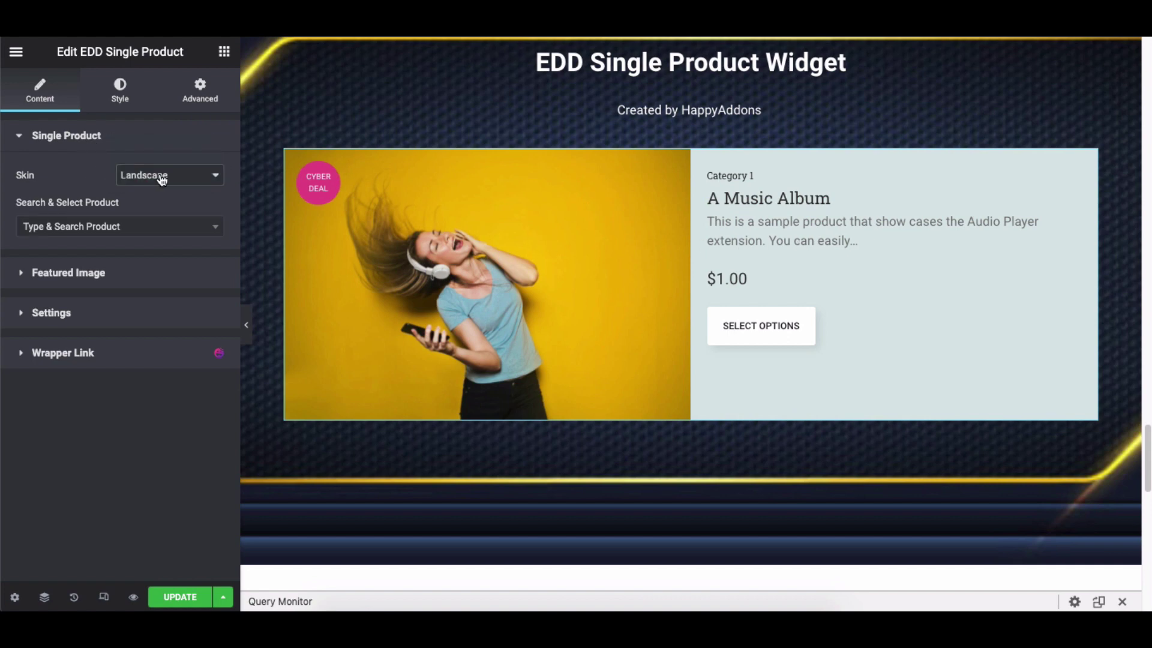
- Try Sample FREE Product in the widget and choose One More Sample Product as the displayed product
click(139, 231)
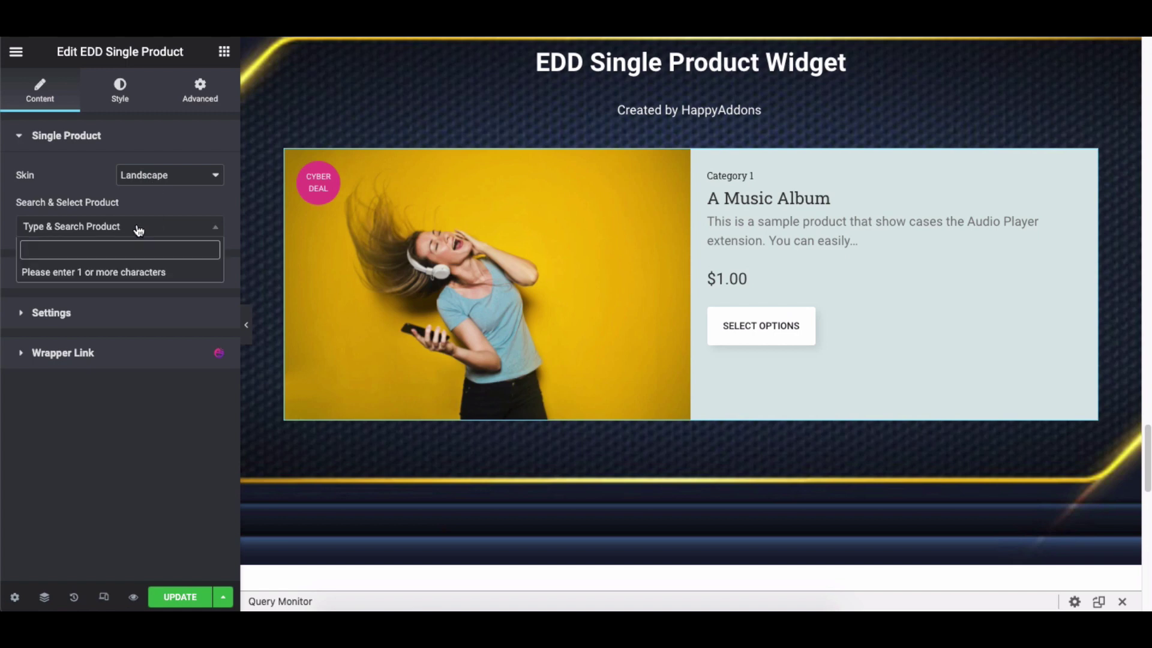
text(A)
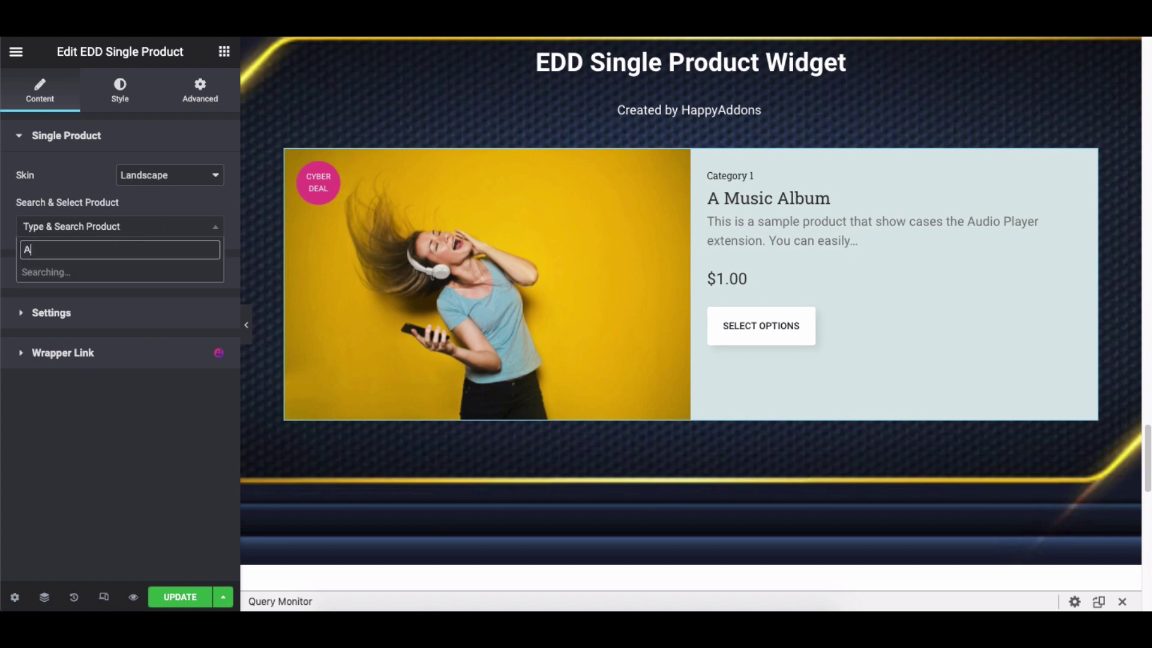
click(95, 292)
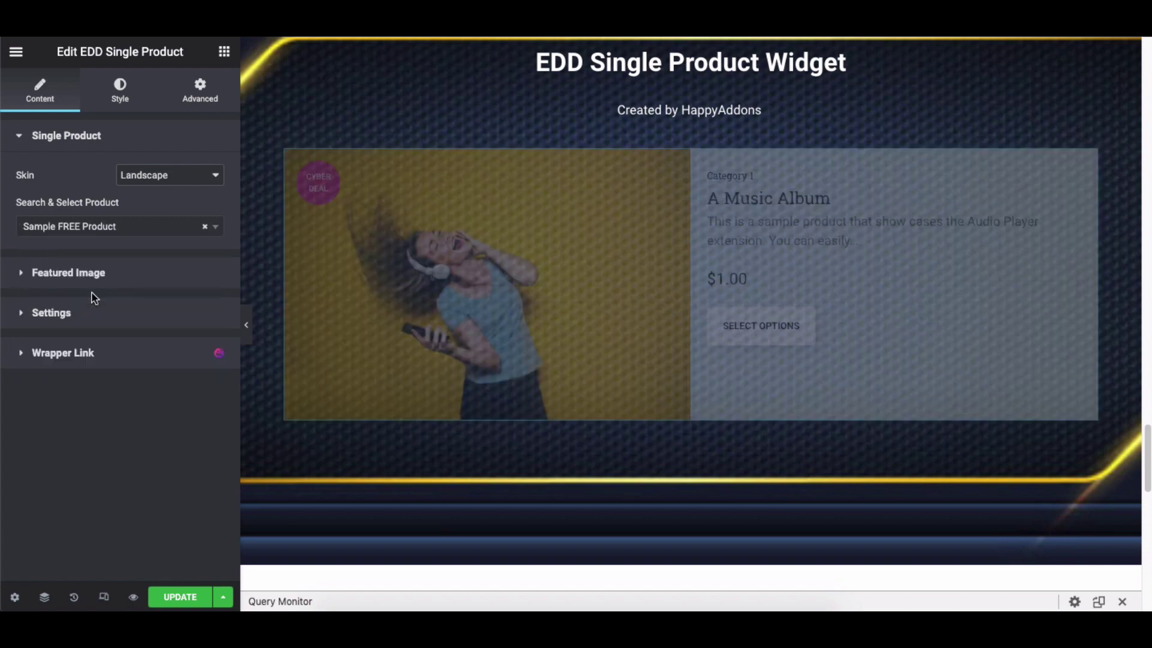
click(122, 231)
text(A)
click(96, 311)
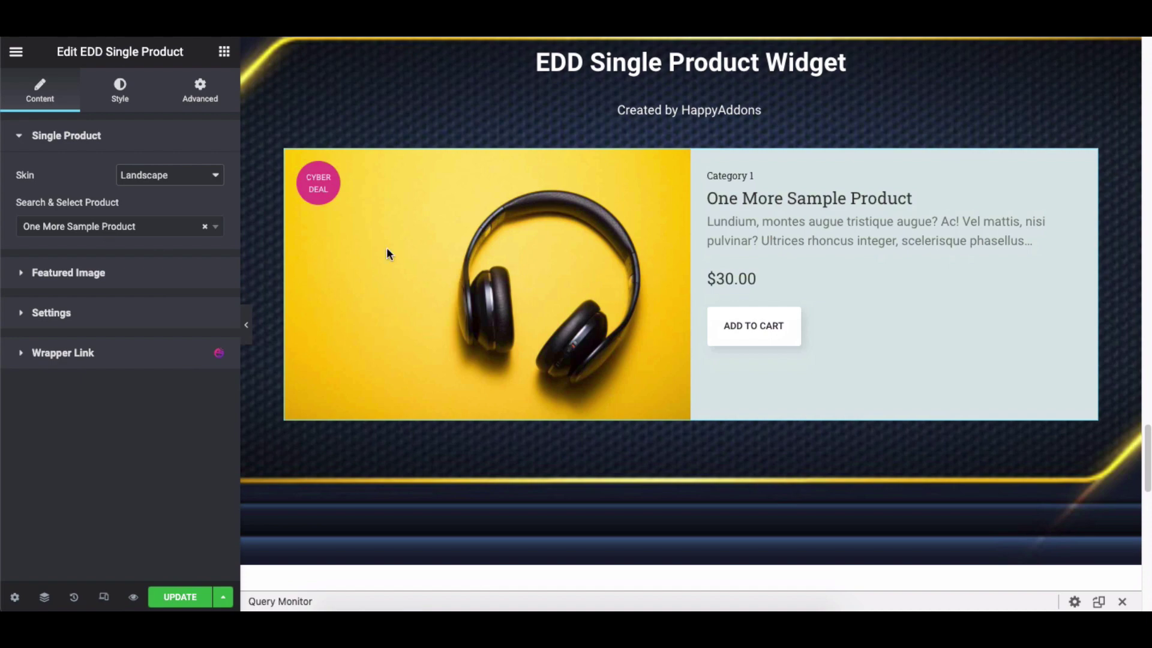
- Clear the widget's product selection and list the products matching "a" without choosing one
click(150, 226)
text(A)
key(Return)
click(205, 226)
click(212, 226)
text(a)
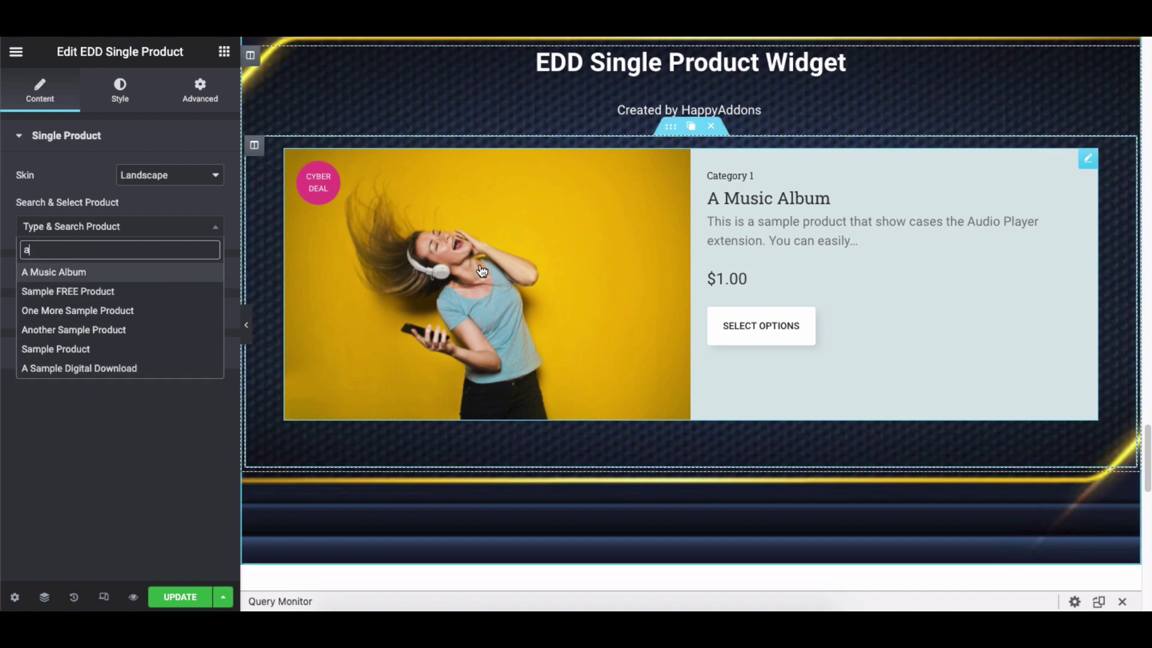
key(BackSpace)
click(159, 202)
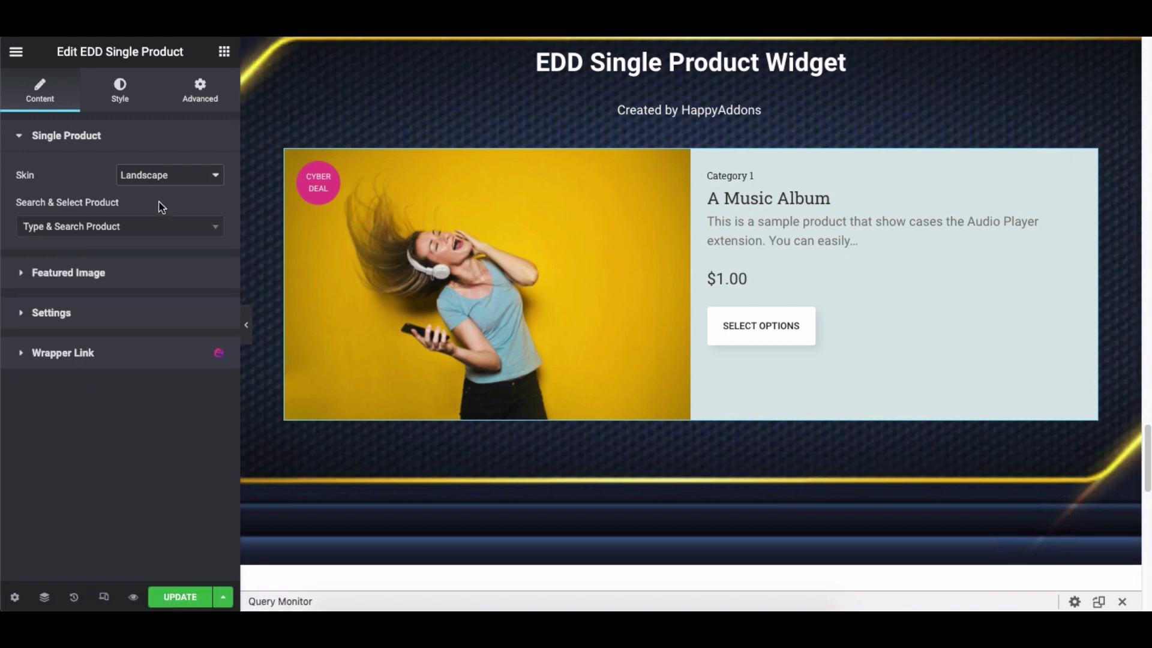
- Set the featured normal image to the photo of the woman wearing headphones, dbgwy7s3qy0.jpg, from the media library
click(158, 277)
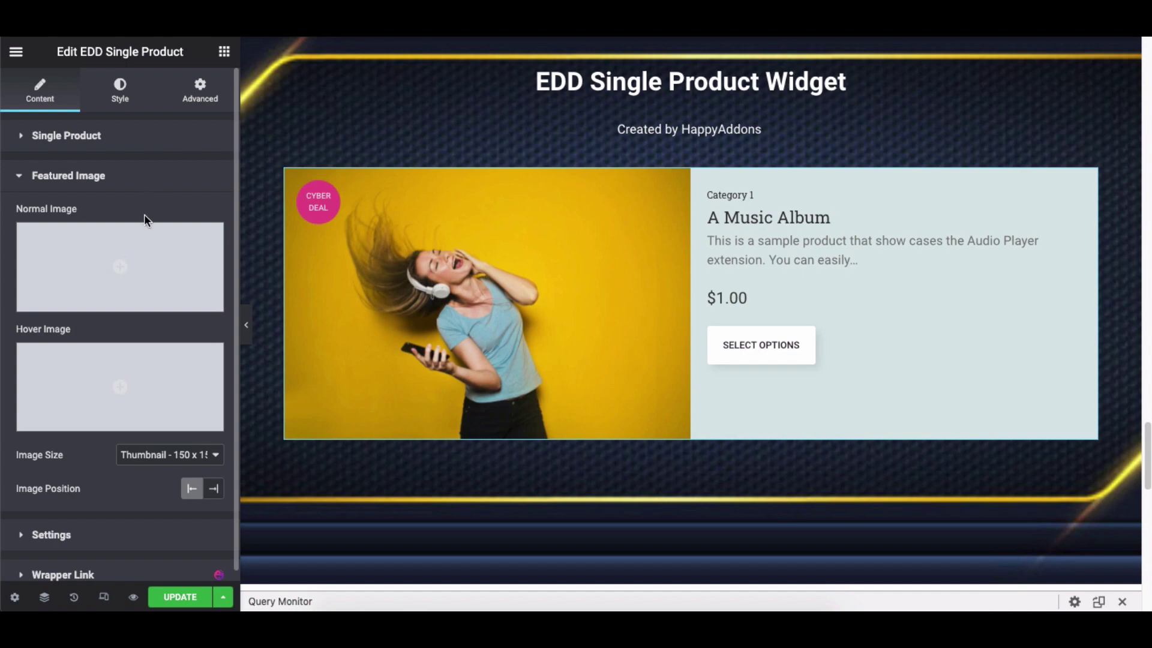
click(151, 264)
click(245, 468)
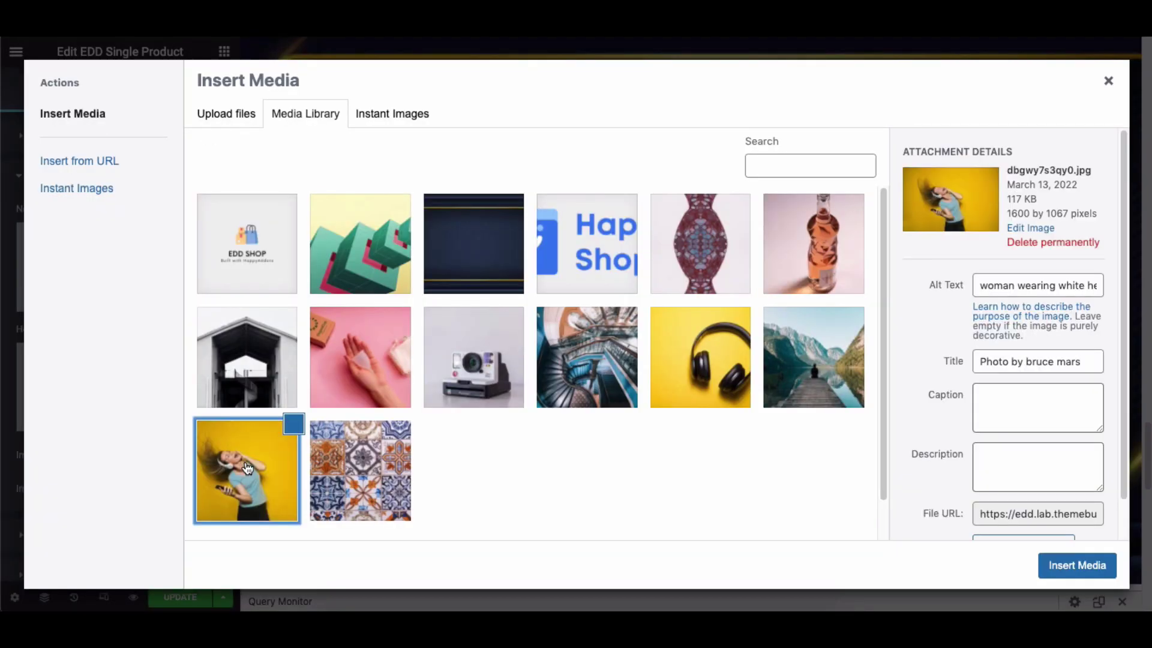
click(1078, 565)
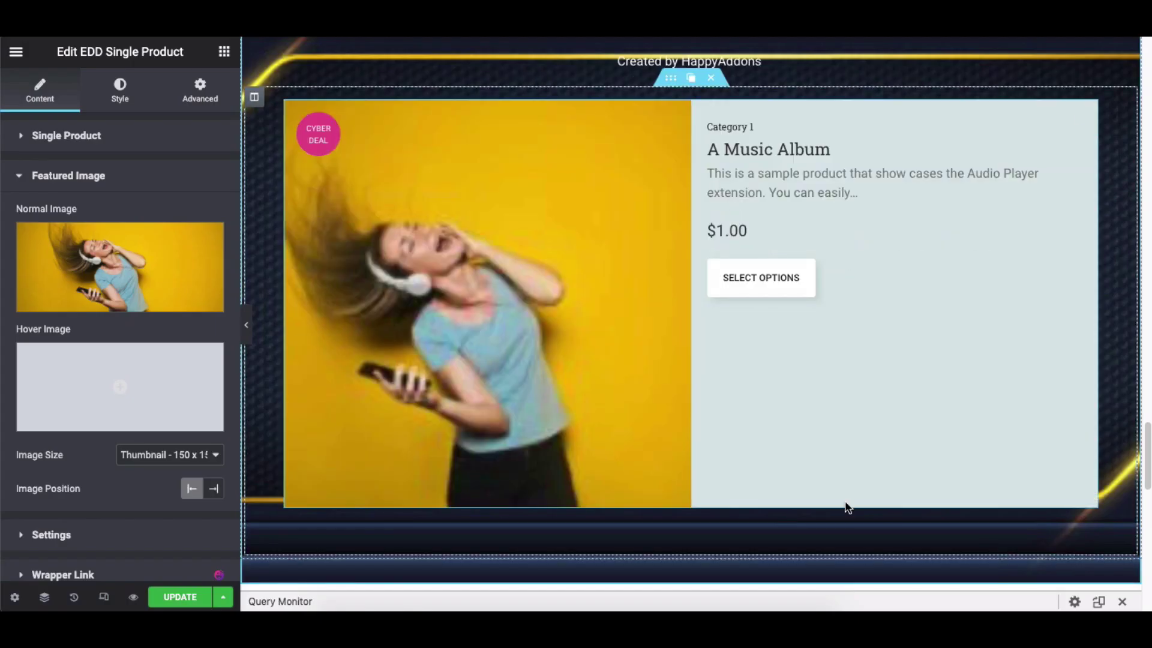
- Set the featured hover image to the photo of black headphones on a yellow background from the media library
click(147, 369)
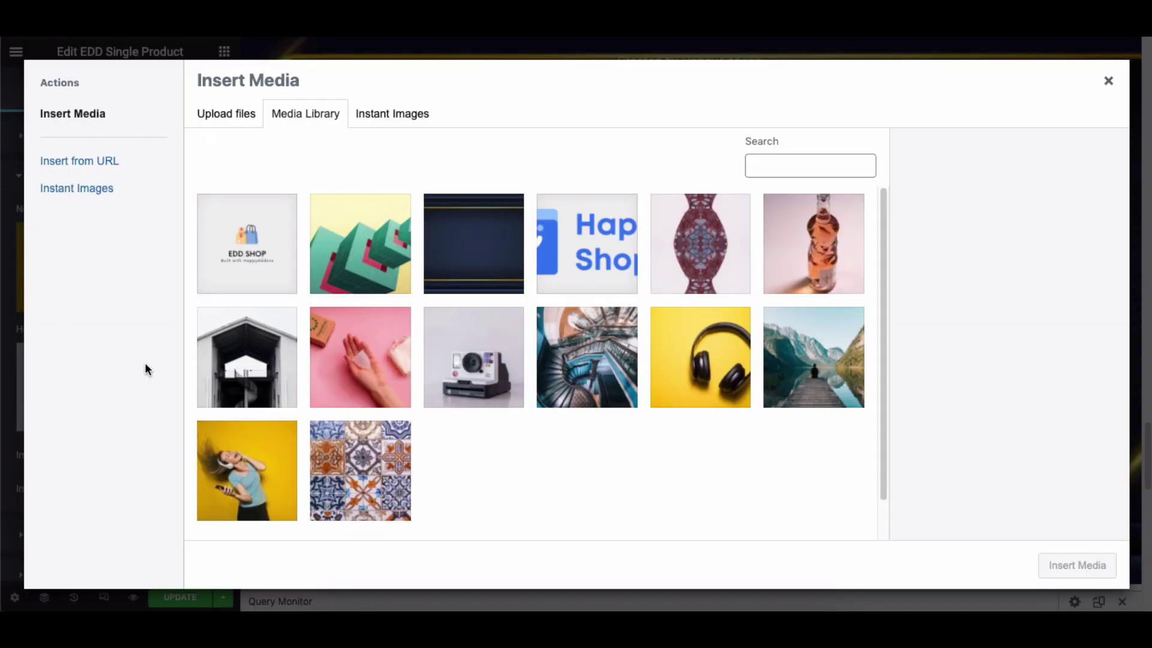
click(682, 372)
click(1077, 565)
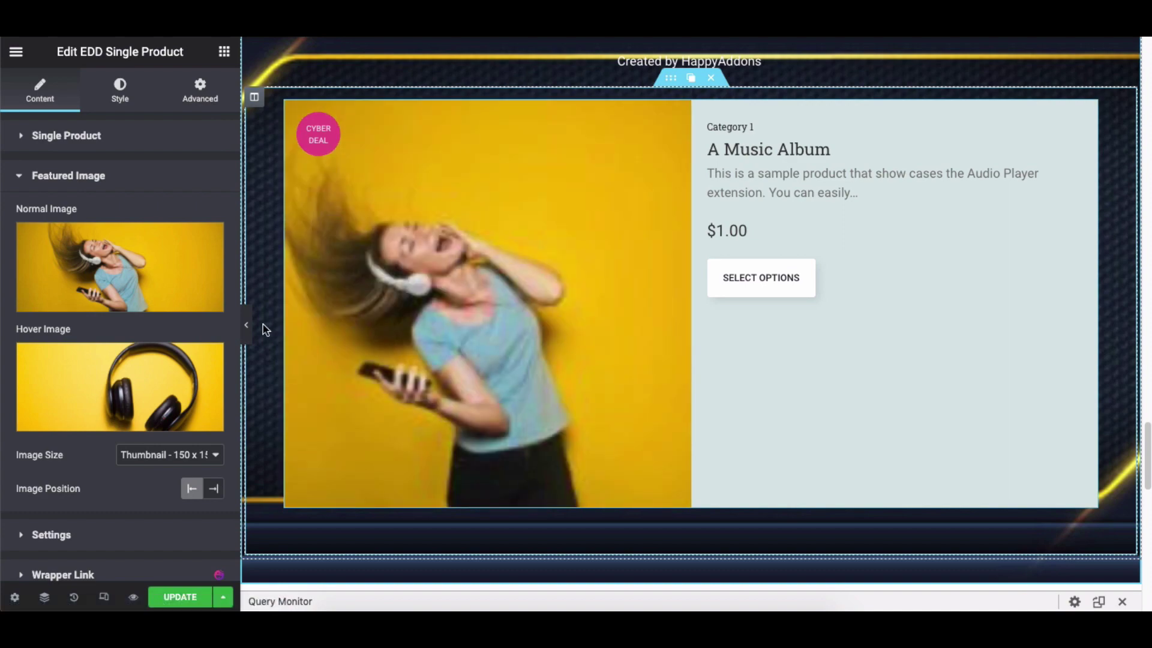
- Set the featured image size to Full, and try the right image position before returning it to Left
click(139, 449)
click(140, 526)
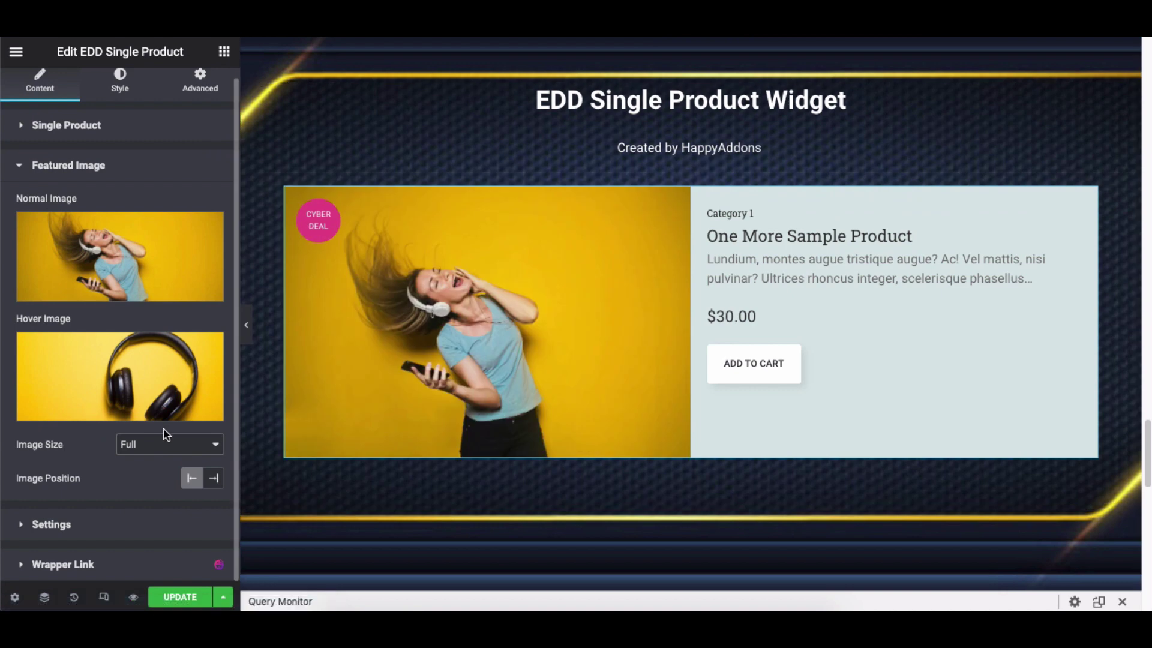
click(215, 478)
click(192, 479)
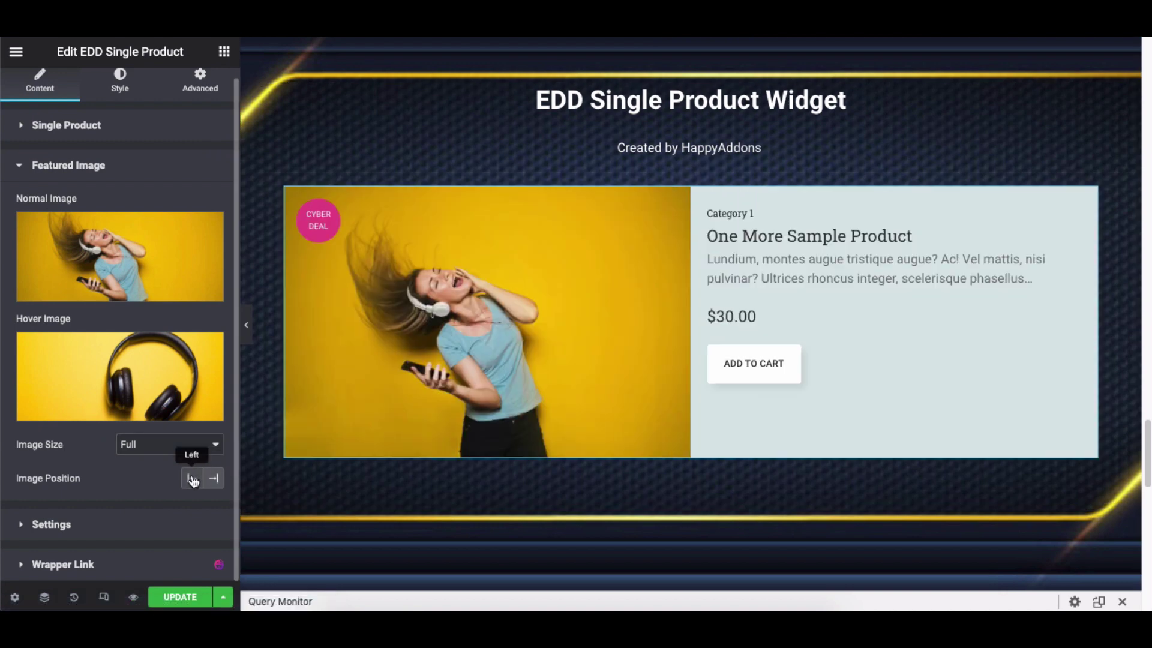
click(189, 166)
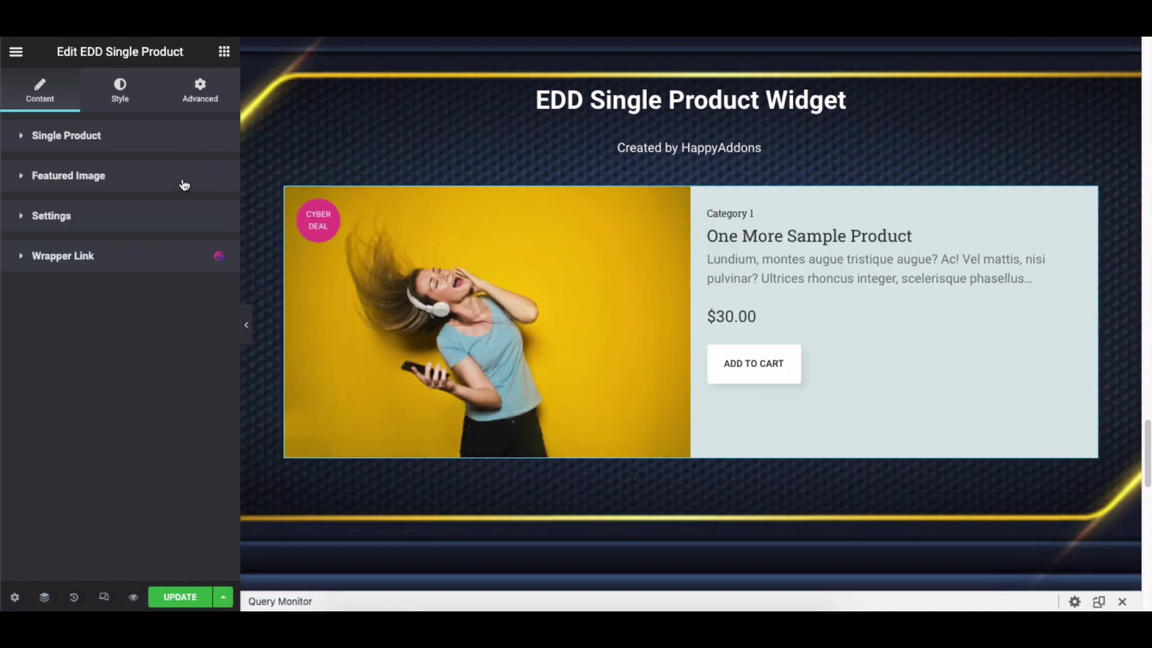
- Turn the product's category display off and back on in the widget settings
click(159, 219)
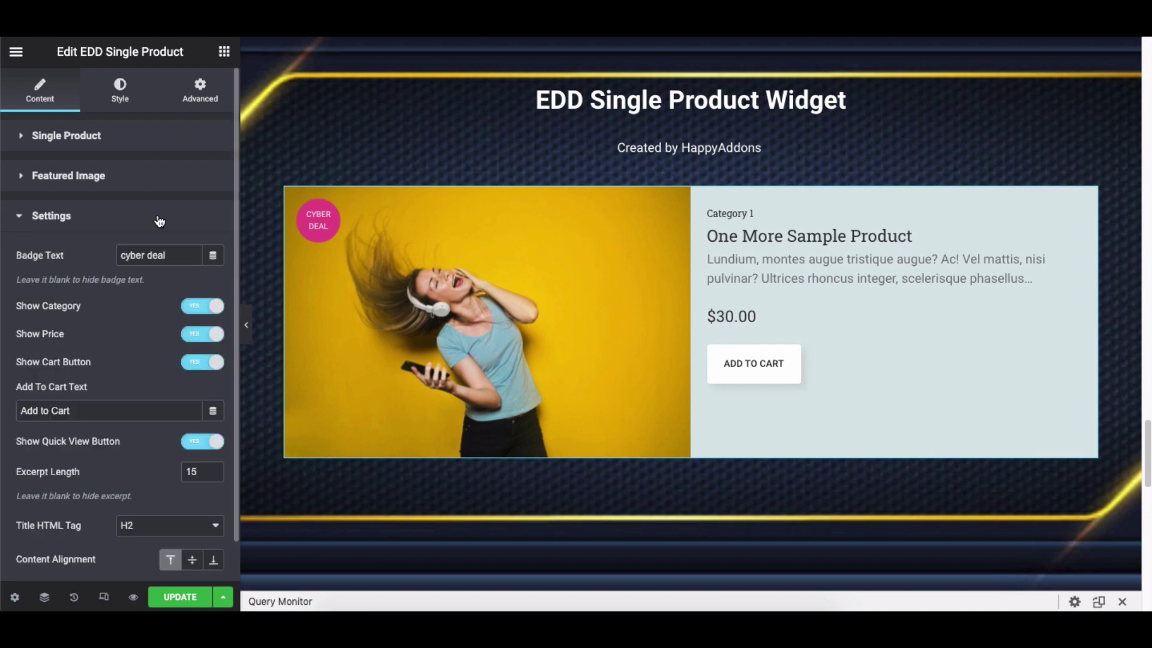
scroll(159, 219, down, 1)
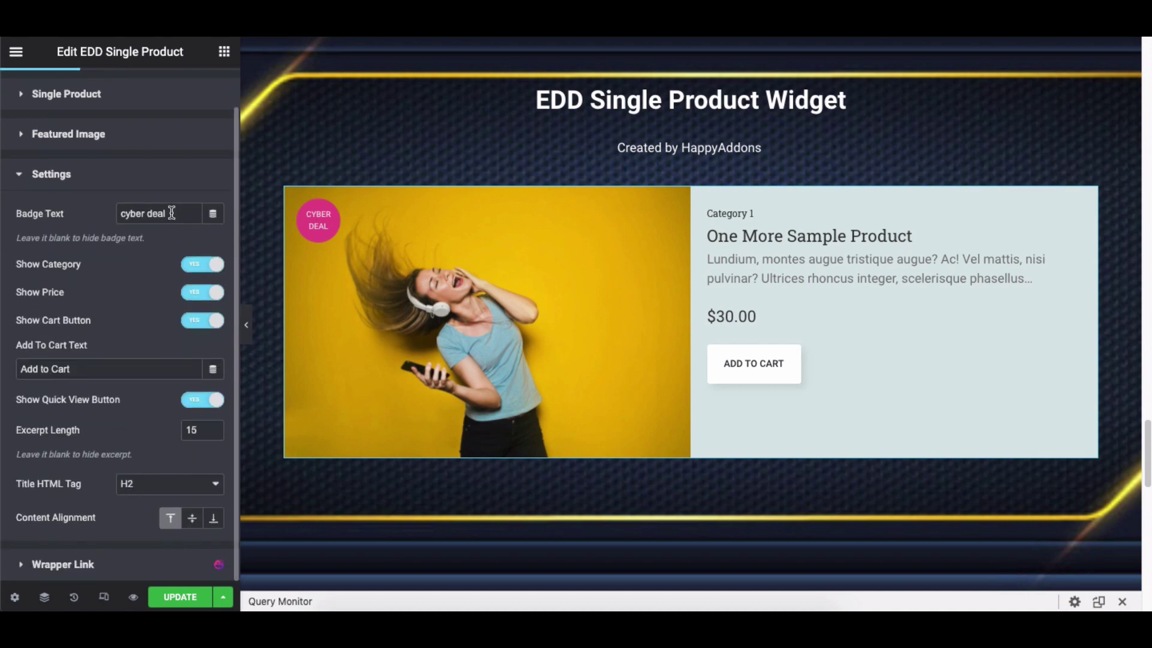
click(192, 270)
click(196, 269)
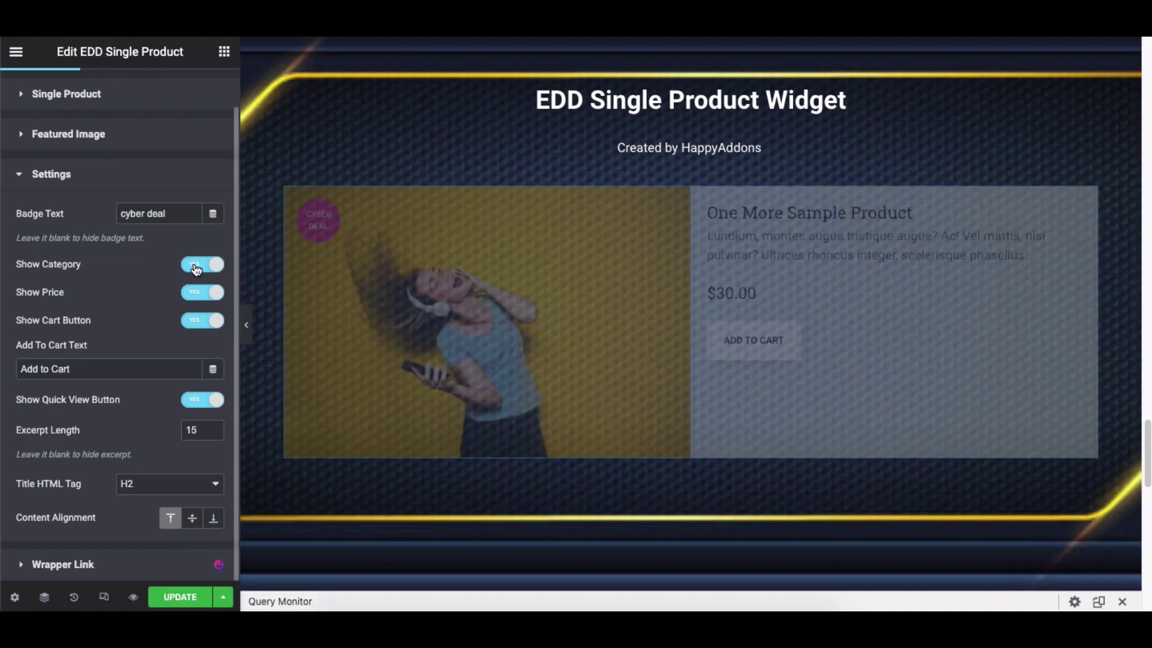
- Turn the product's price, cart button and quick view button displays off and back on
click(195, 295)
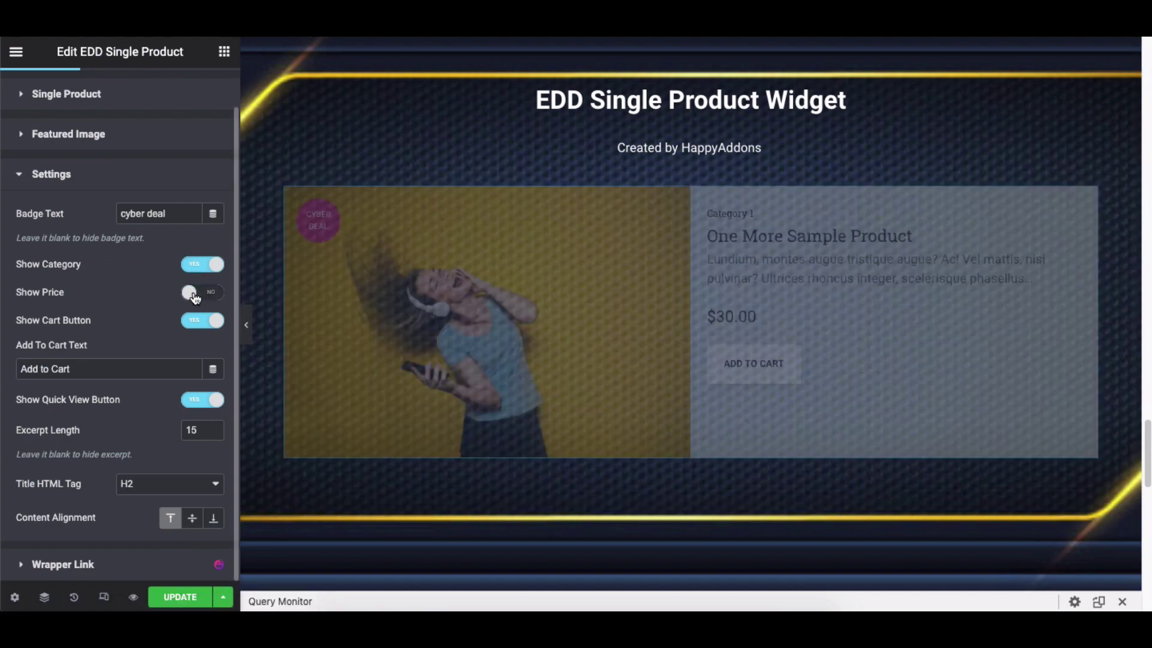
click(195, 295)
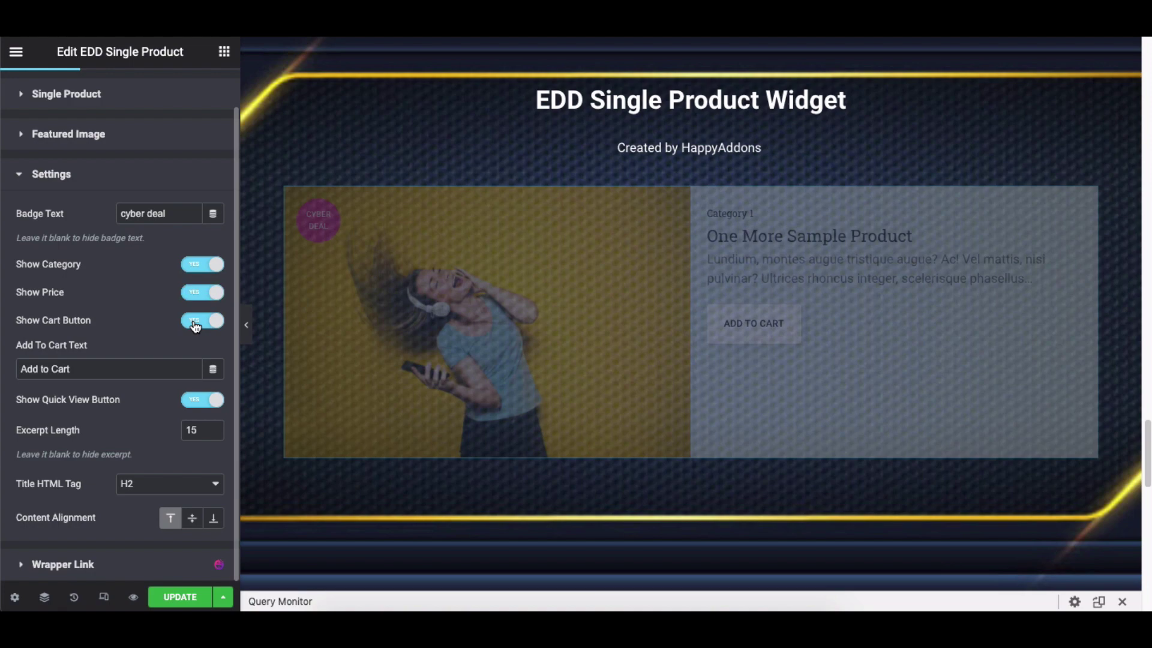
click(195, 323)
click(190, 363)
click(100, 404)
click(196, 441)
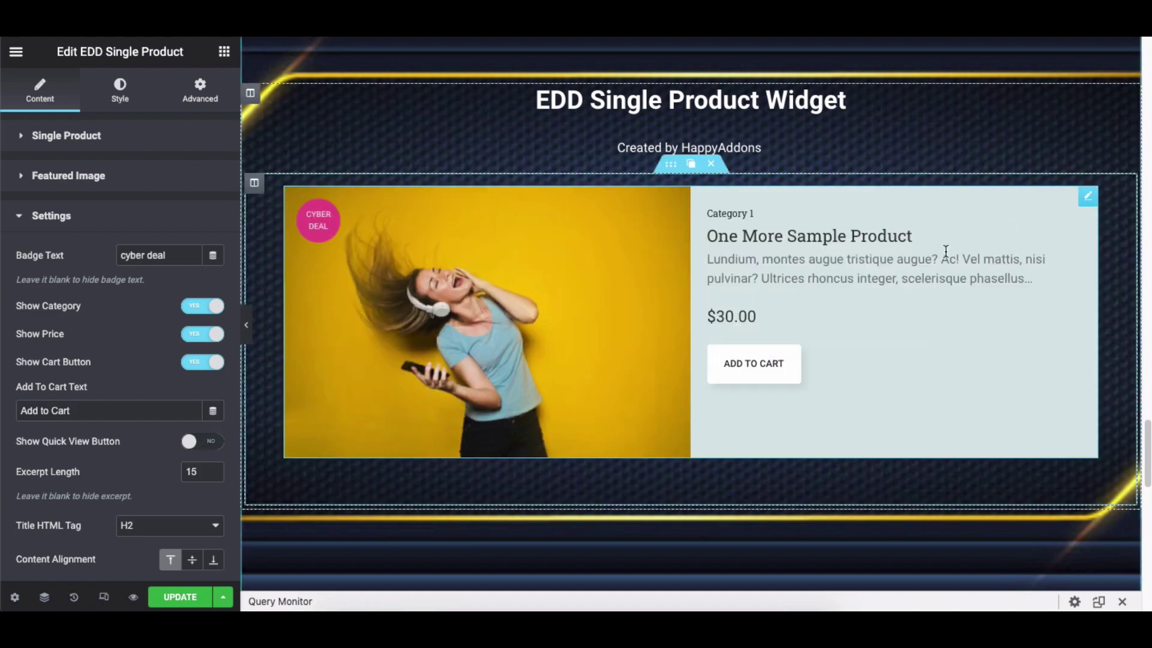
click(191, 443)
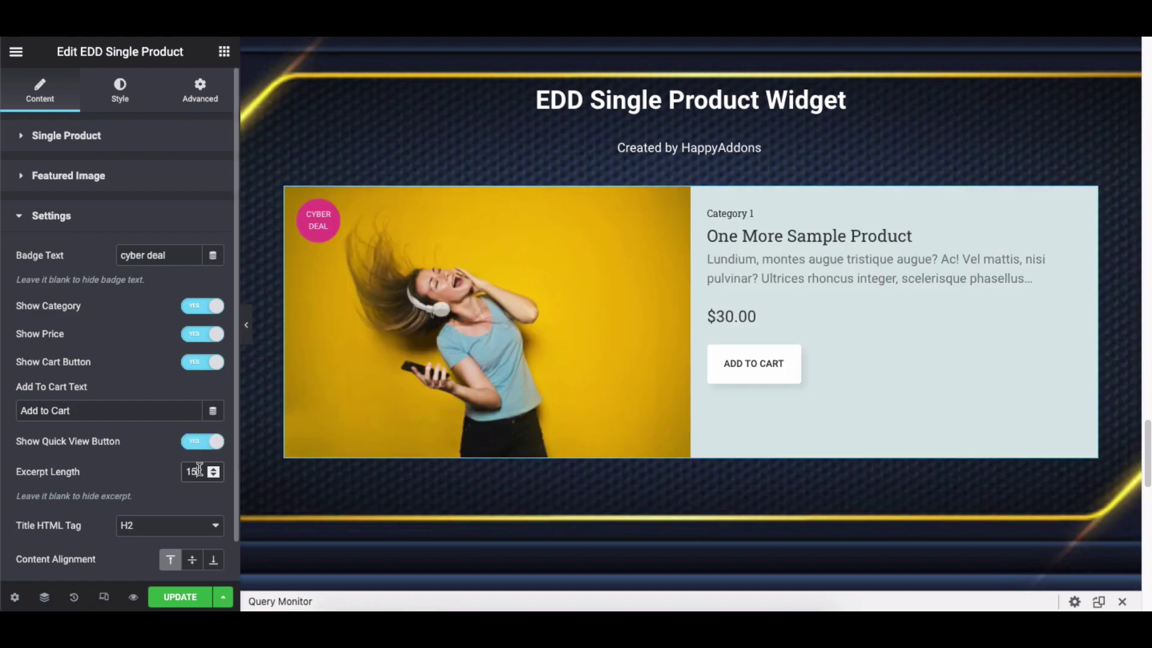
- Keep the title HTML tag at H2, and try the center and bottom content alignments before returning to top
click(146, 527)
click(155, 482)
click(192, 560)
click(213, 560)
click(171, 560)
- Change the product's badge text to Exclusive
click(186, 255)
key(super+a)
text(E)
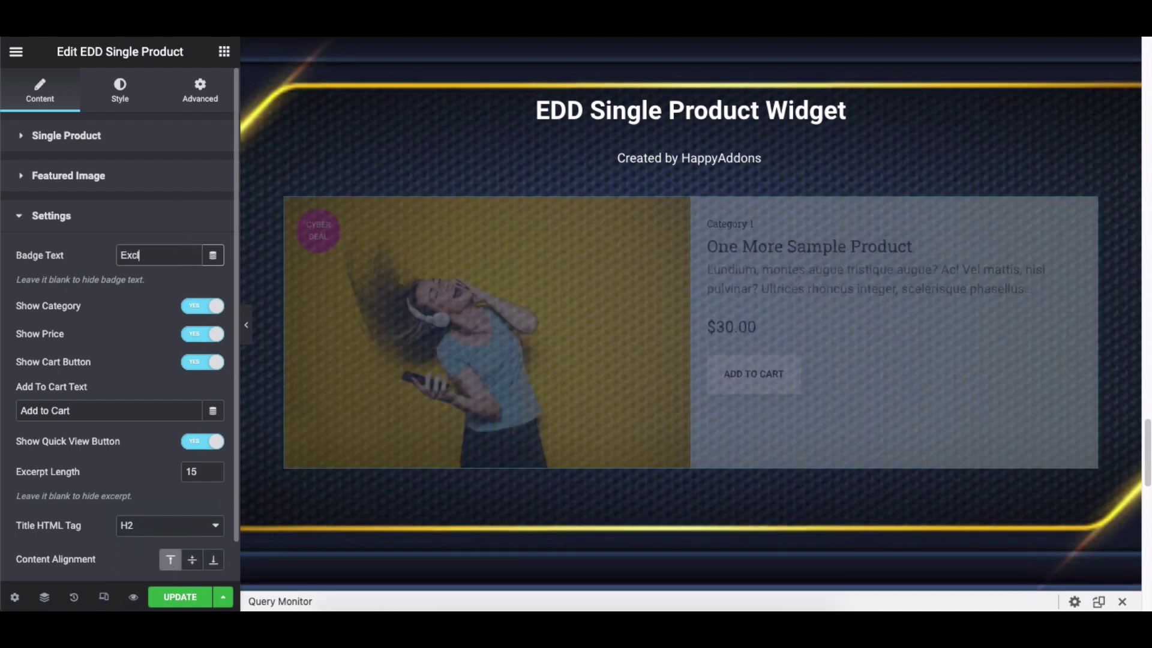
click(88, 257)
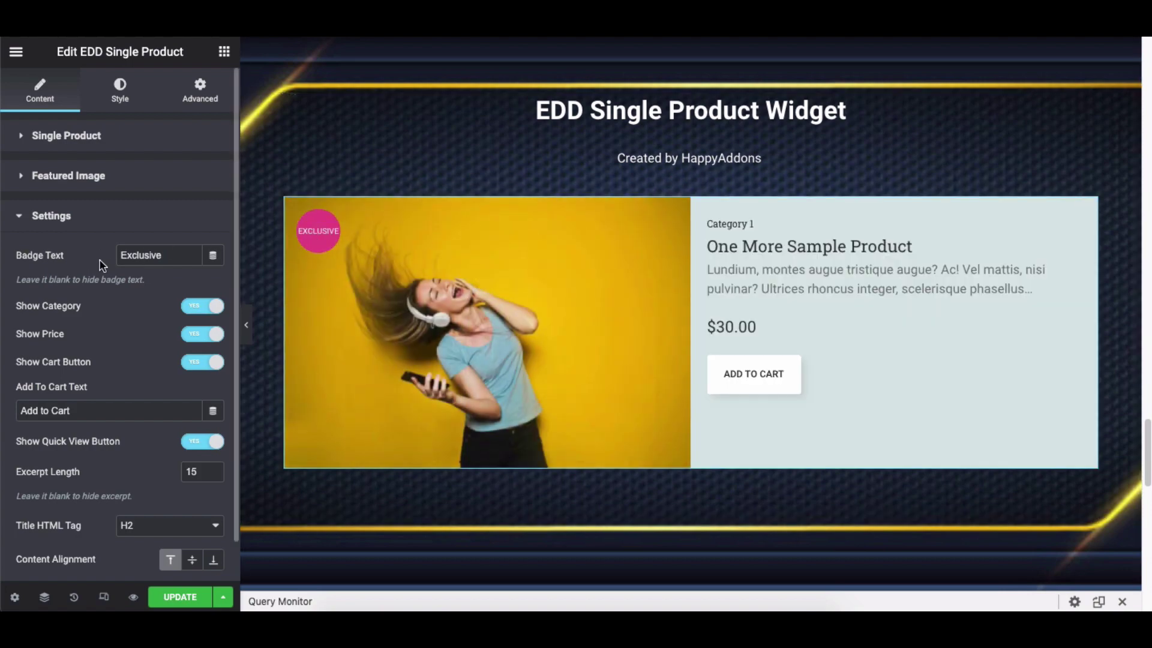
- Set the excerpt length to 26 and the content alignment to Center
scroll(200, 427, down, 1)
text(26)
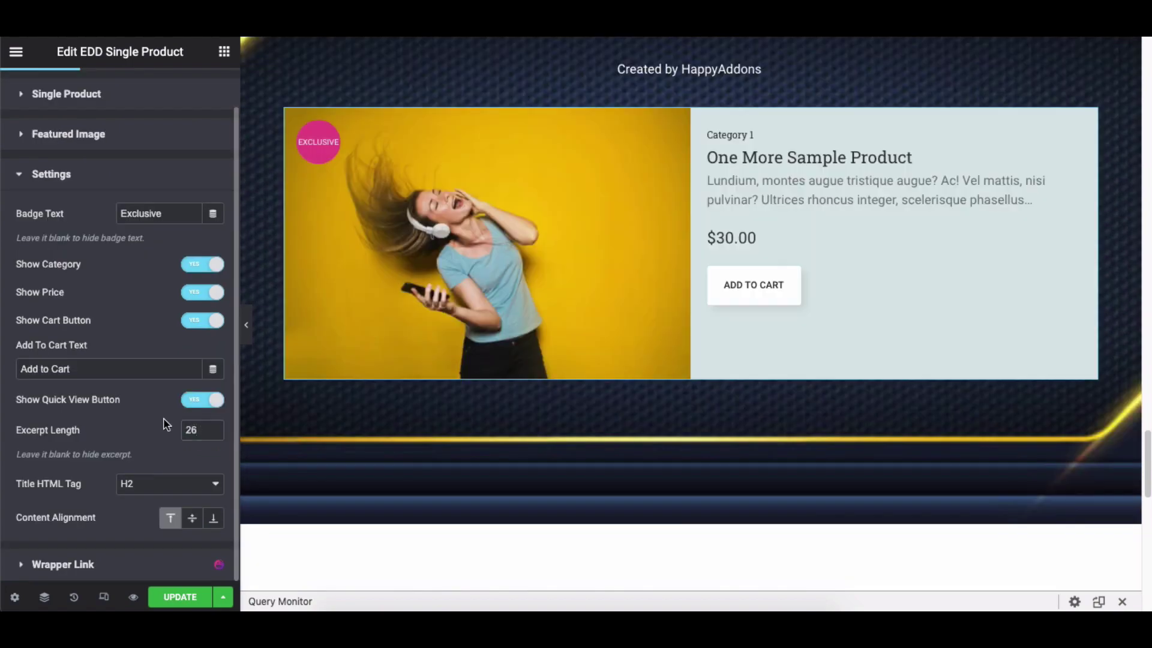
click(192, 518)
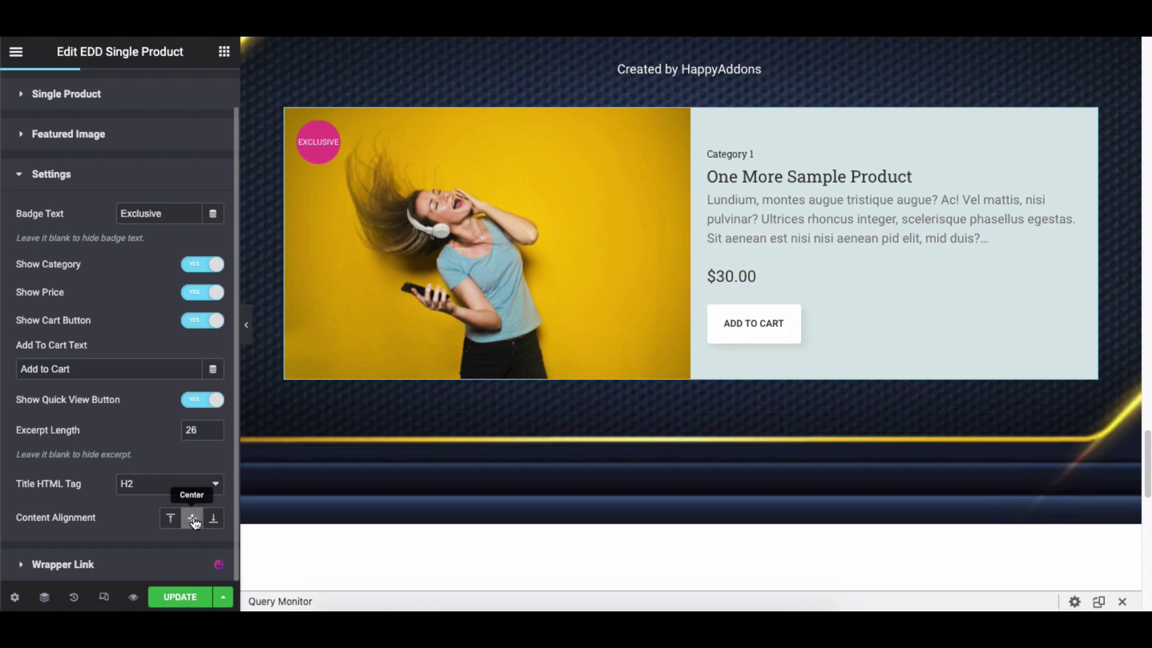
click(141, 183)
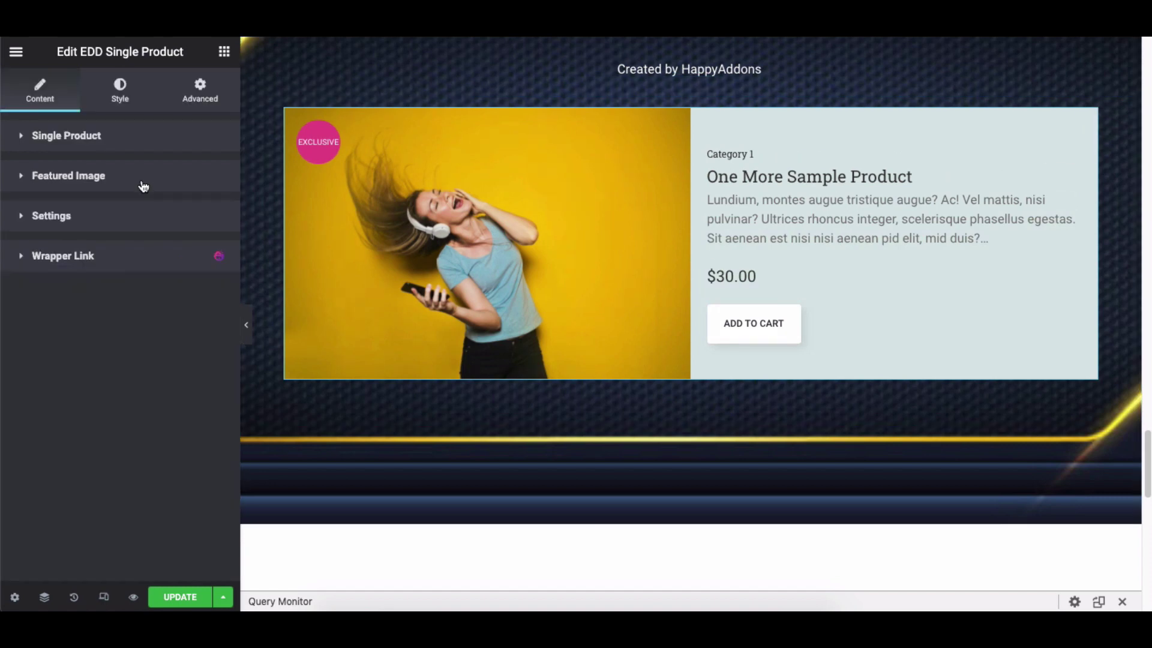
- Try a 4 px padding and different border types on the item box before clearing the padding and returning the border to None
click(126, 99)
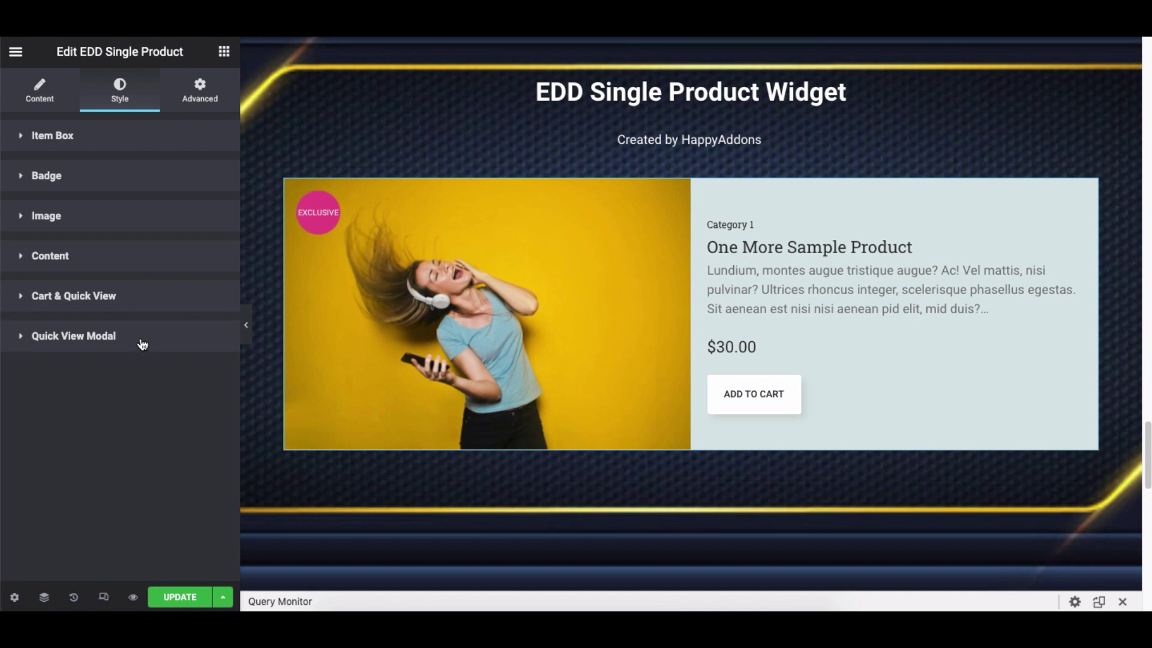
click(146, 138)
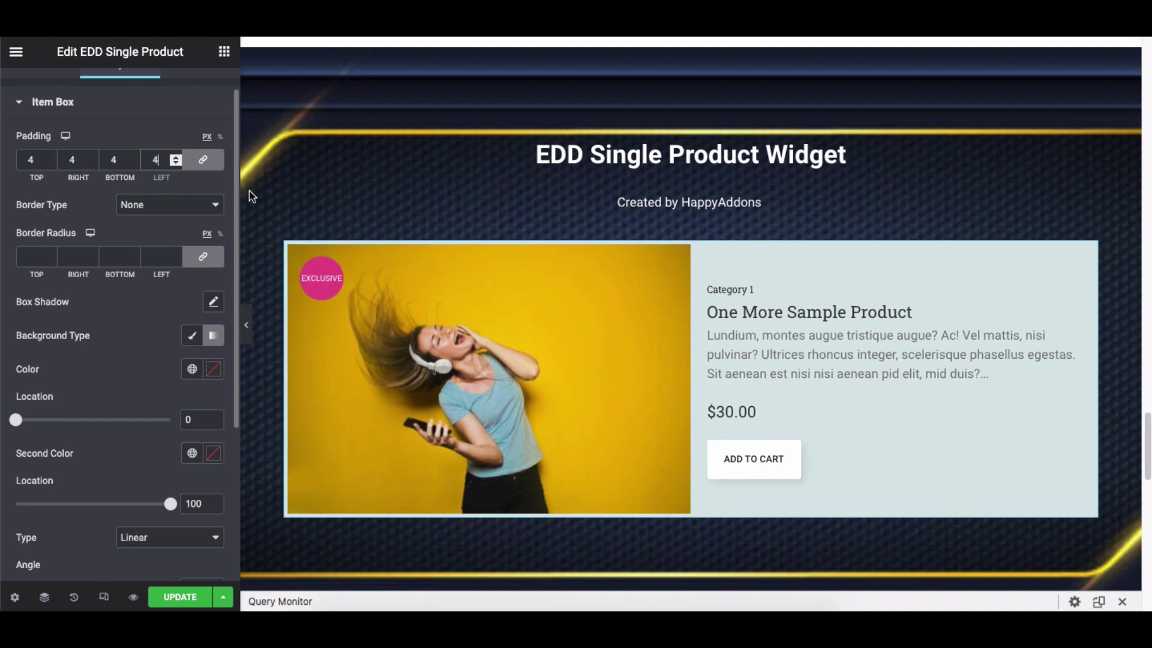
click(167, 206)
click(161, 217)
click(162, 205)
click(162, 218)
click(162, 205)
click(154, 177)
- Set the item box's border radius to 15 px, and try a box shadow before resetting it
click(161, 256)
text(15)
scroll(173, 240, down, 2)
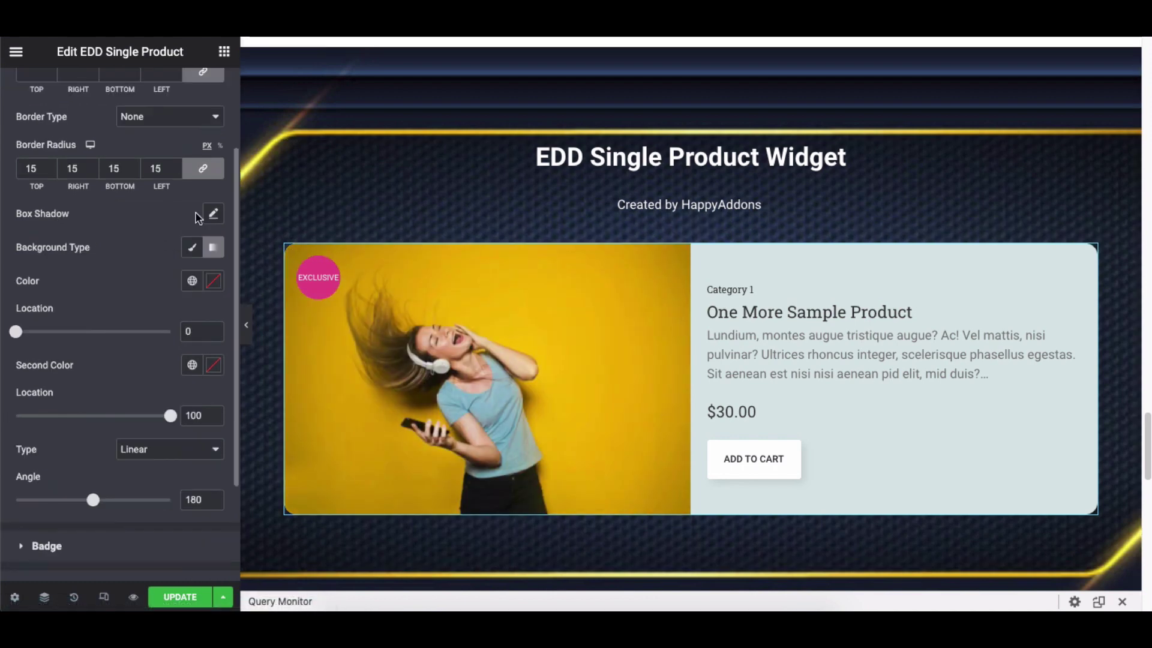
click(213, 214)
click(190, 221)
- Set the first color of the item box's gradient background to #F8ED77
click(191, 248)
click(213, 323)
scroll(213, 327, down, 2)
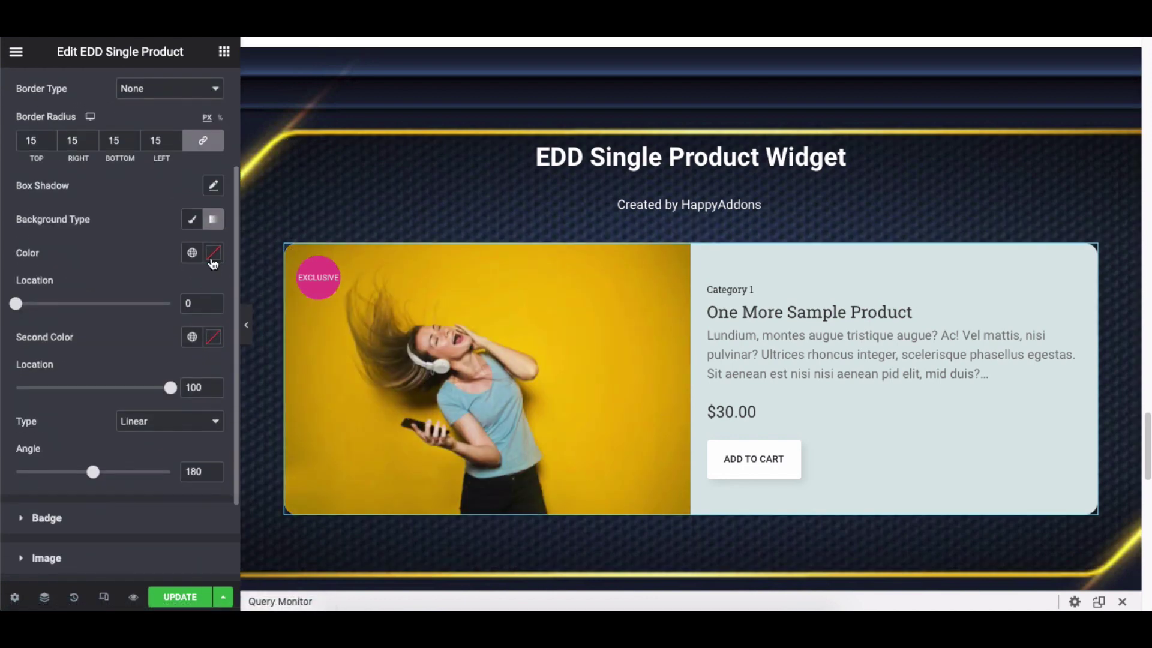
click(212, 249)
triple_click(100, 359)
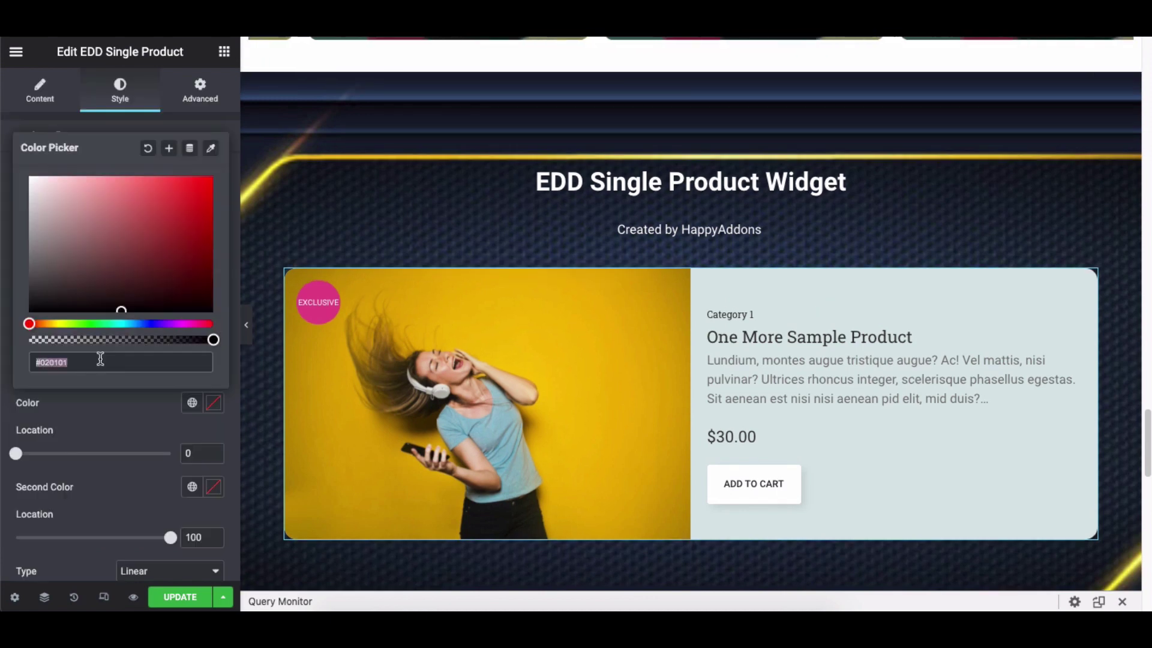
text(#F8ED77)
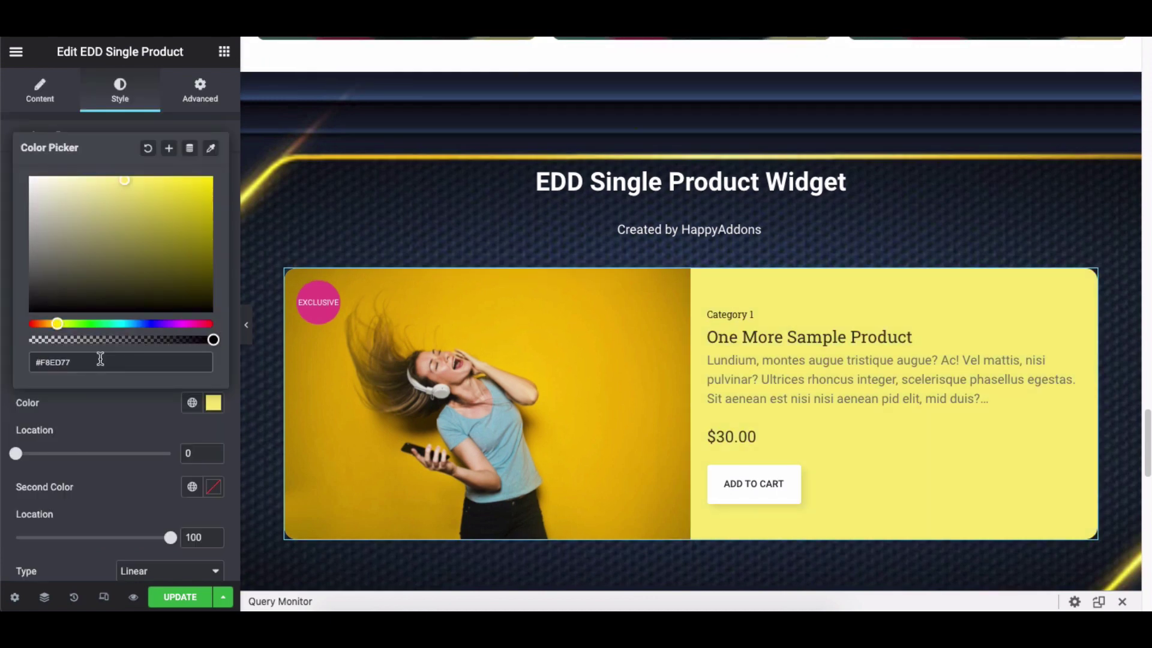
click(128, 401)
- Set the second color of the item box's gradient to #F8ED77, keeping the Linear type
click(214, 406)
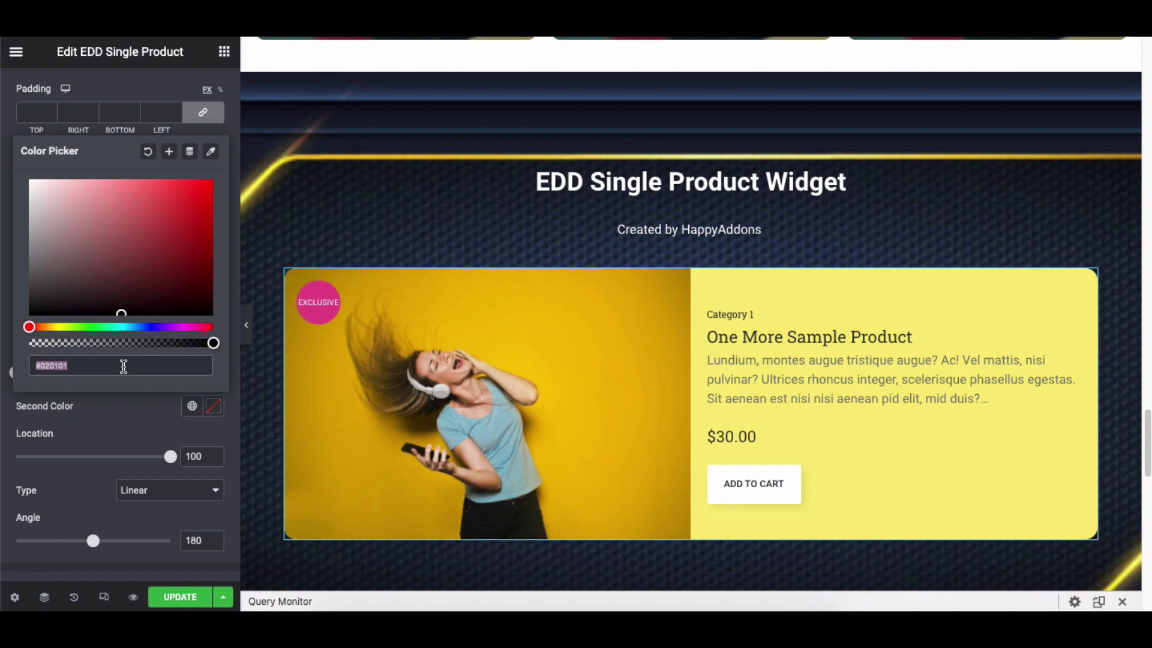
triple_click(94, 342)
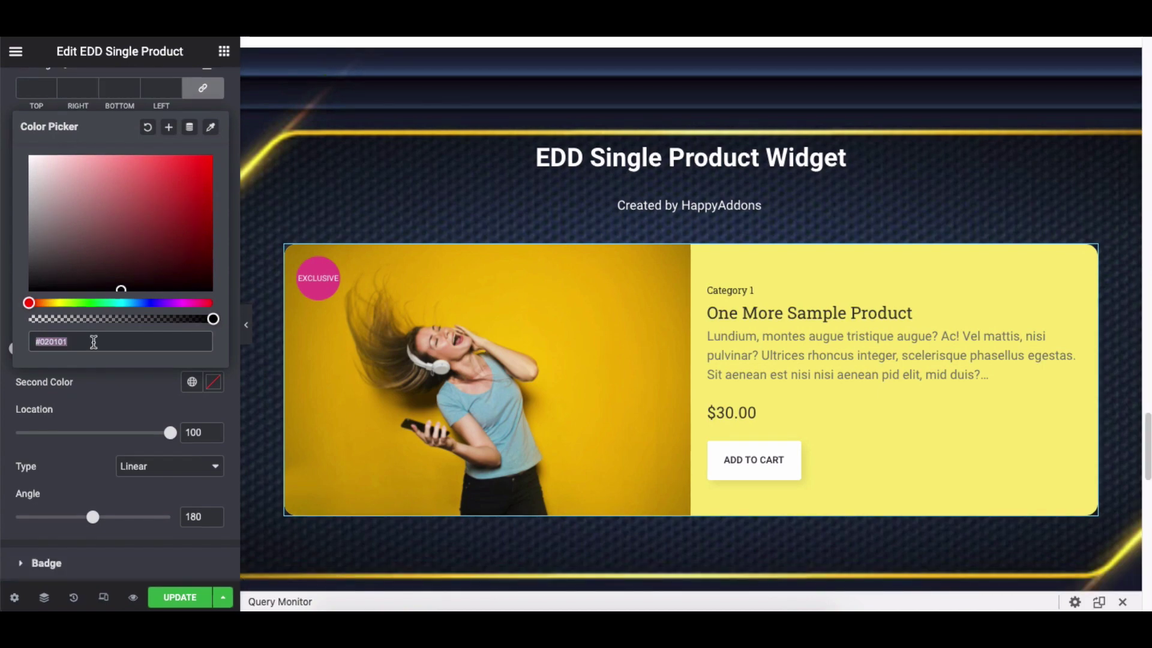
text(#F8ED77)
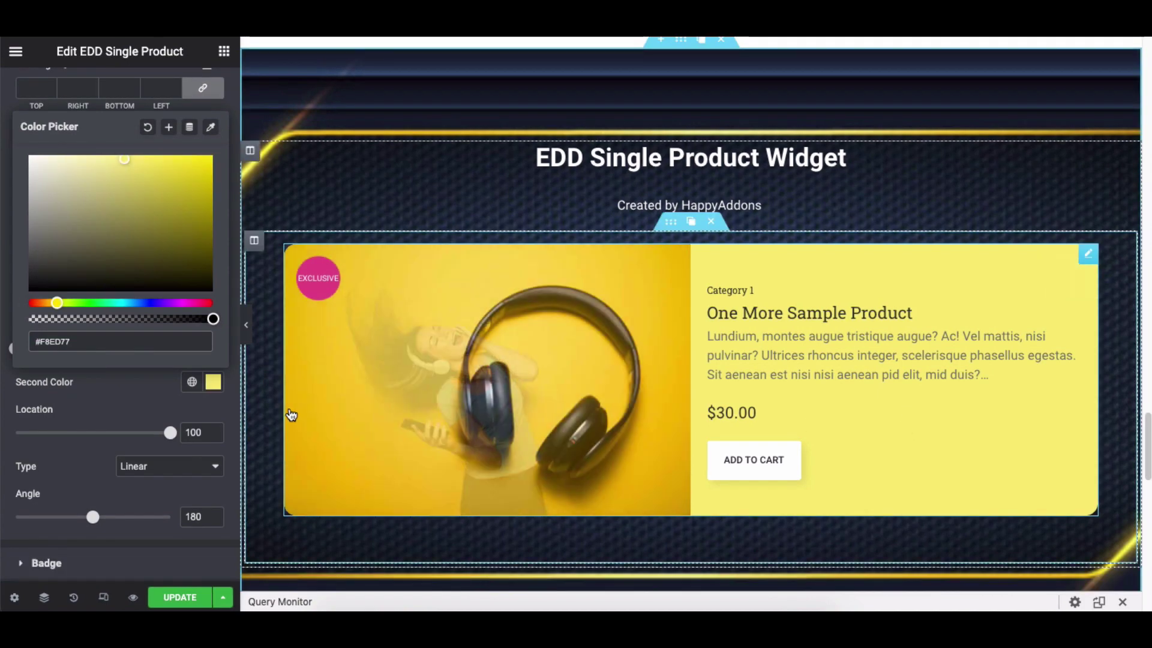
click(128, 387)
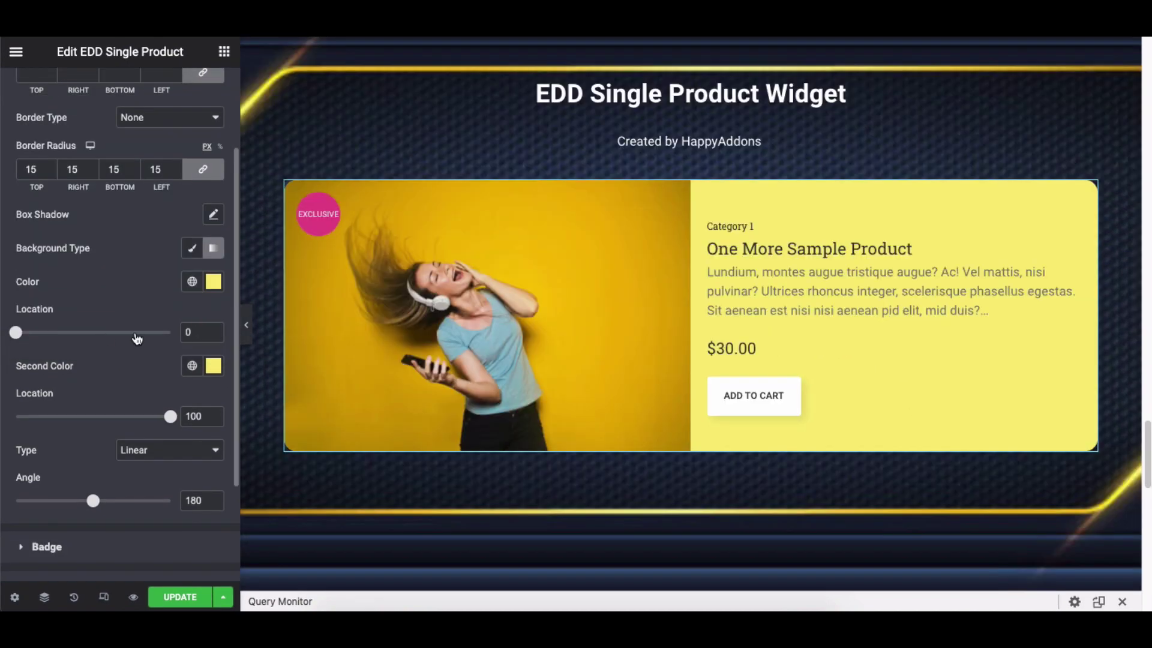
click(169, 450)
click(171, 454)
scroll(134, 504, up, 3)
click(157, 140)
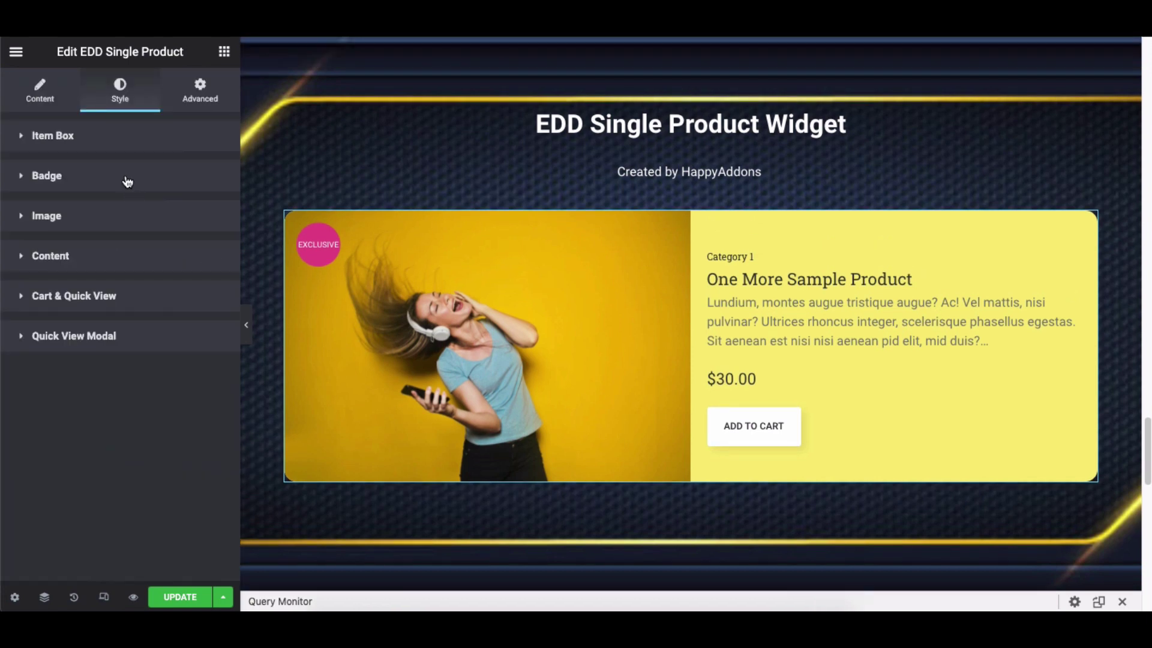
- Examine the badge's border type and typography options in its style settings
click(129, 181)
scroll(129, 180, down, 1)
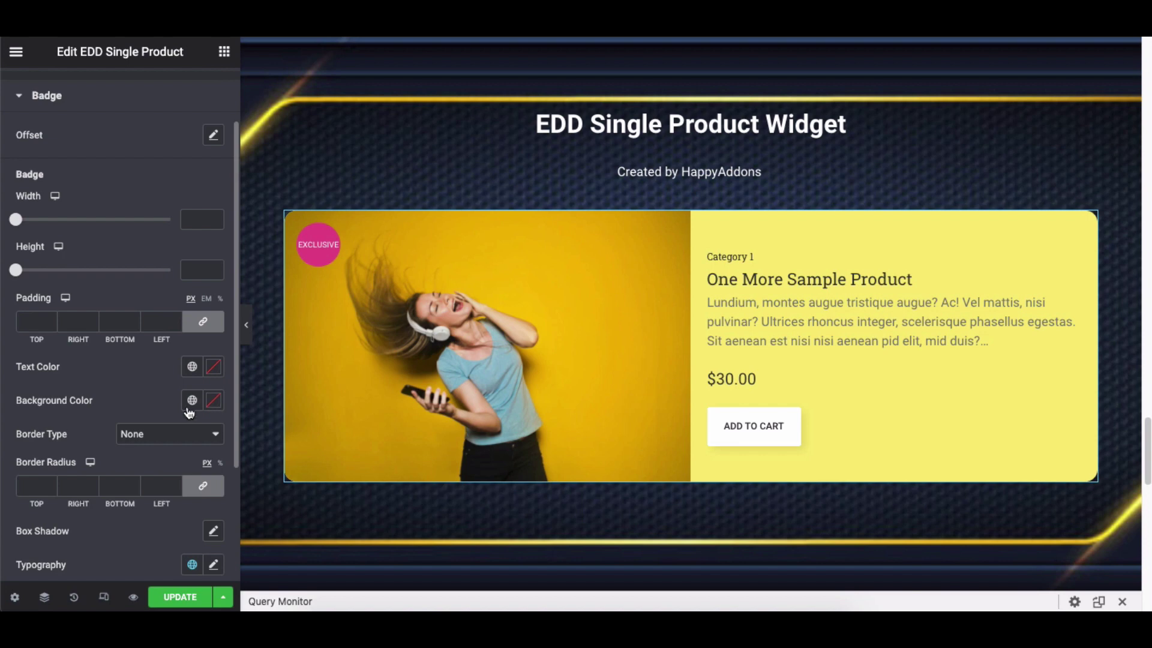
click(154, 434)
click(149, 437)
scroll(215, 529, down, 1)
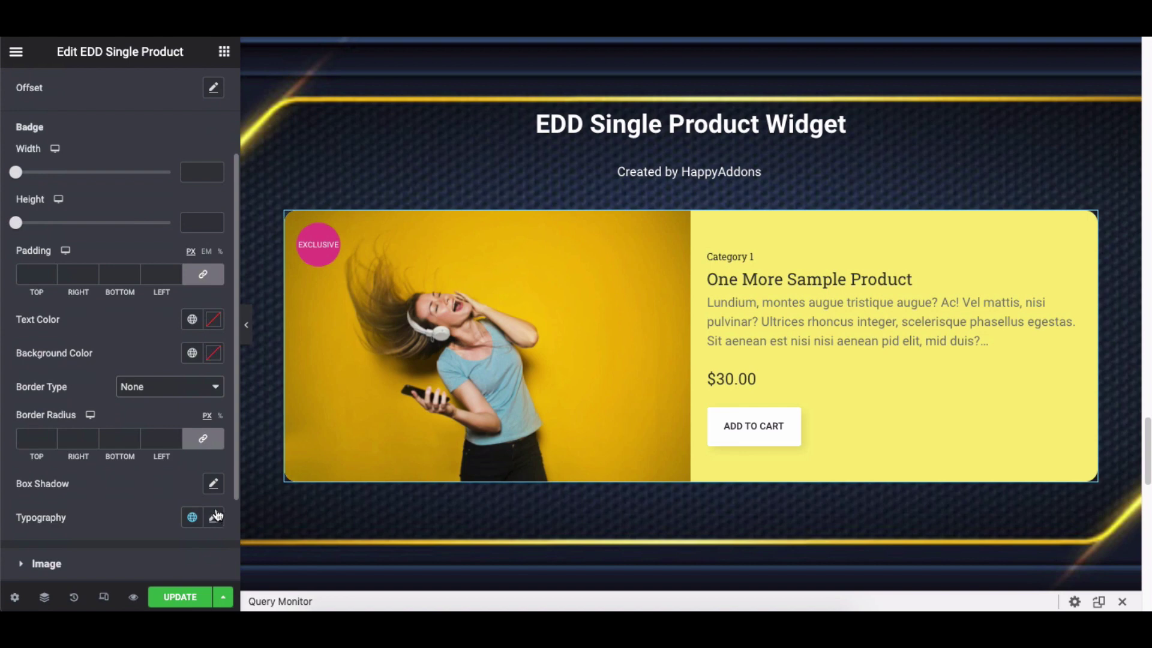
click(216, 517)
click(167, 240)
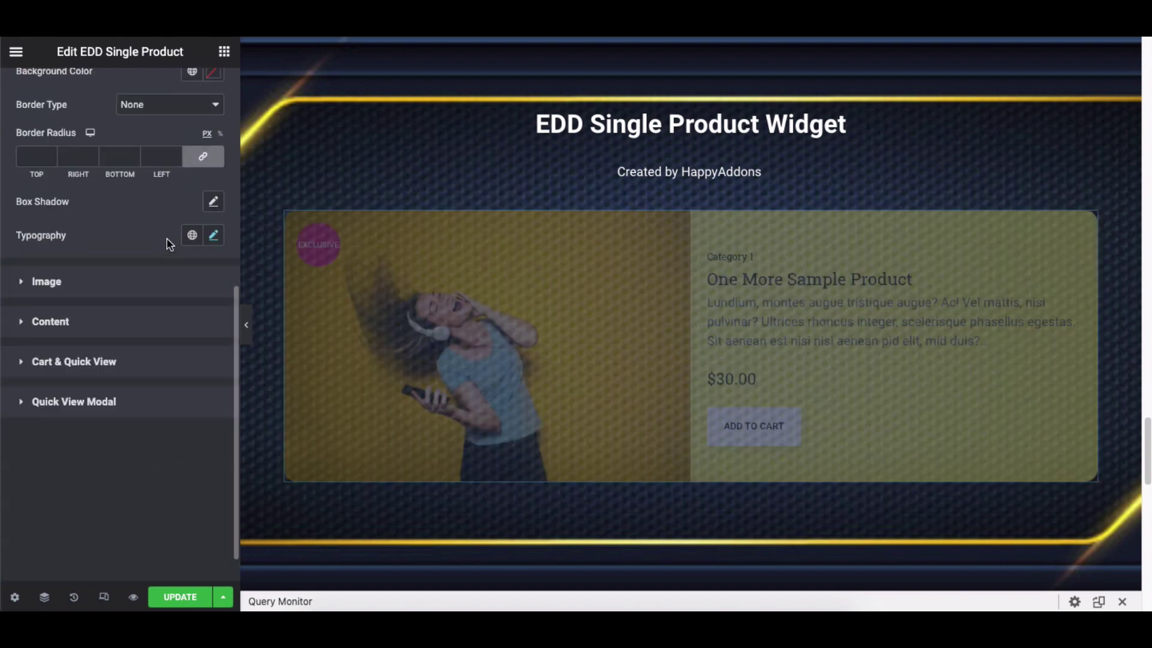
scroll(168, 243, up, 7)
scroll(166, 180, up, 2)
- Set the badge's width and height to 60, and try a padding before clearing it
click(198, 276)
text(60)
click(198, 327)
text(60)
click(176, 382)
text(9)
key(BackSpace)
scroll(192, 379, down, 2)
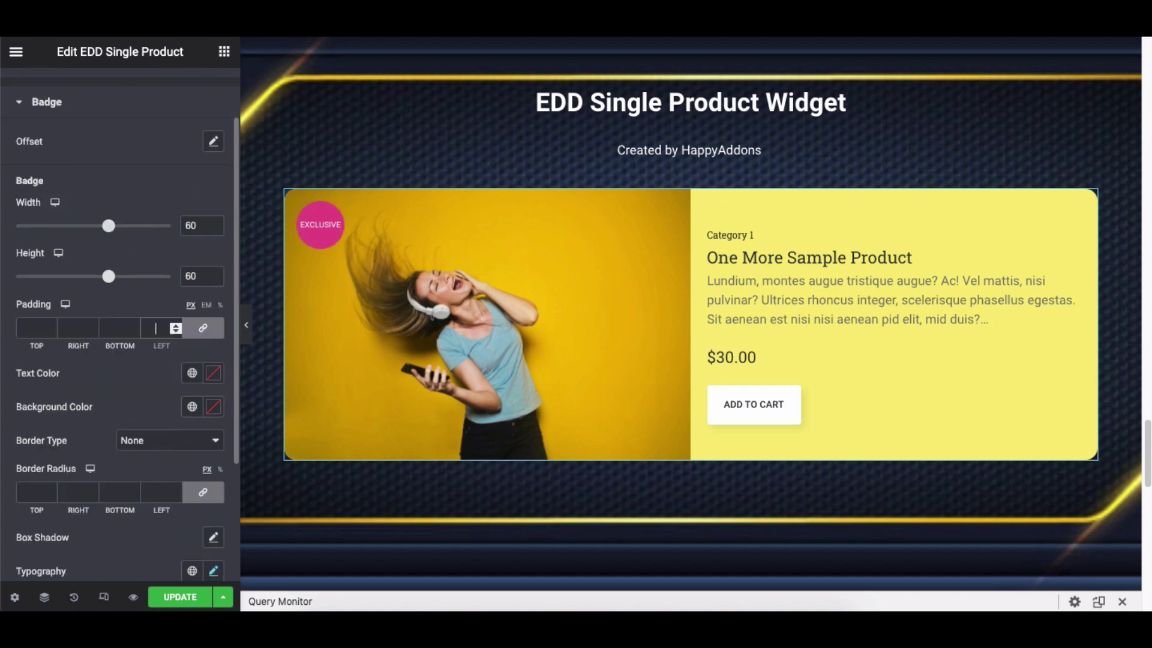
- Set the badge's background color to #EB6050 and its text color to #1C0A0A
click(212, 381)
text(#E04848)
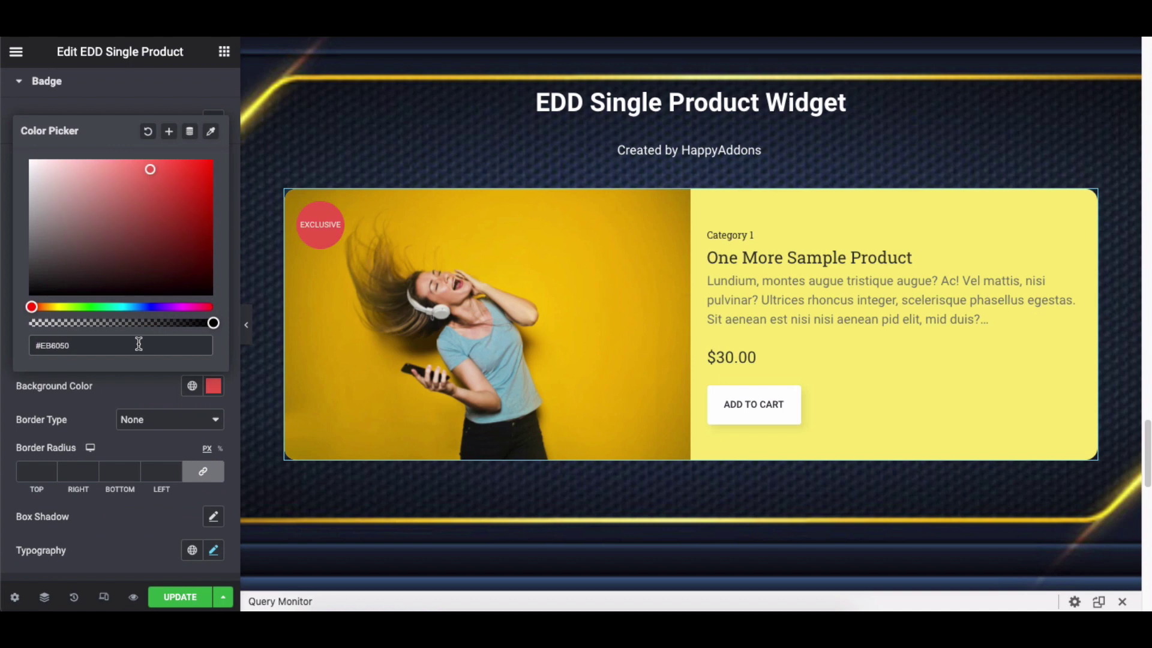
click(300, 258)
click(212, 352)
click(149, 246)
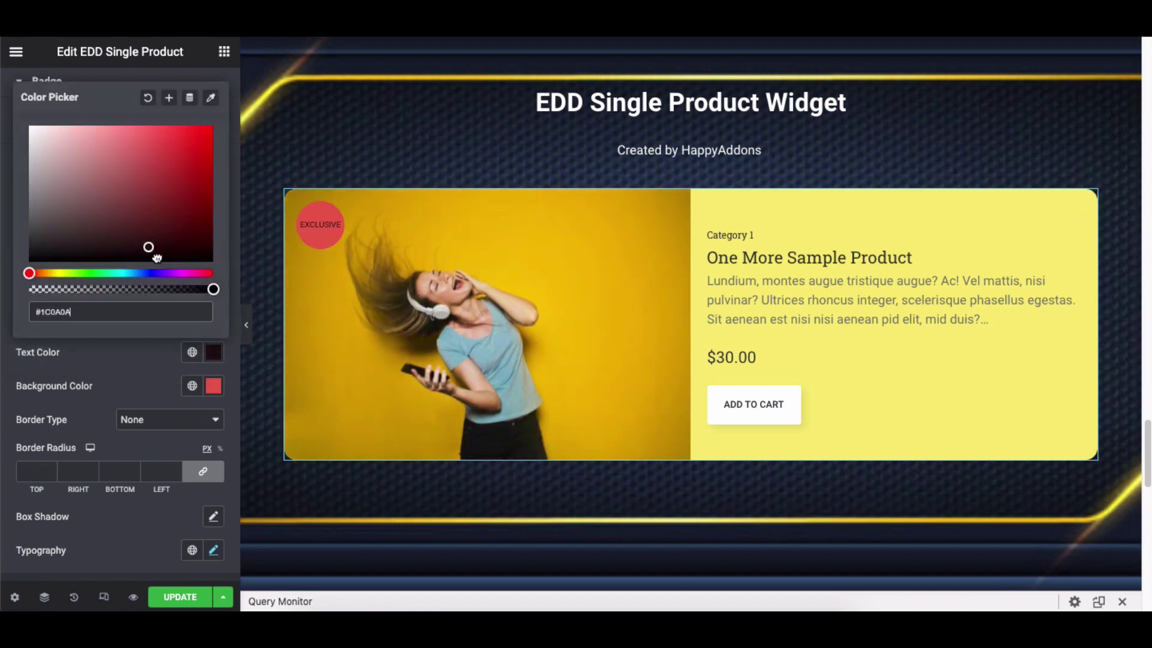
click(141, 354)
- Try a solid border on the badge before returning it to None, and apply the default box shadow
scroll(143, 359, down, 1)
click(150, 368)
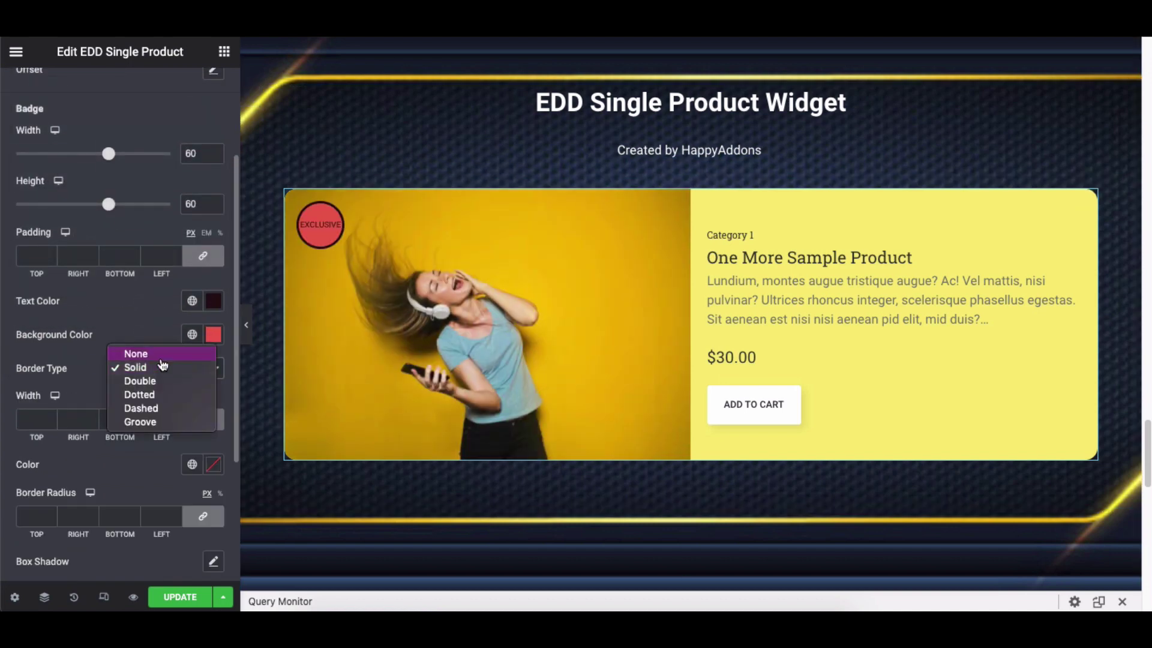
click(159, 362)
scroll(171, 318, down, 3)
click(214, 364)
click(161, 367)
- Try different widths for the product image in the style settings, then clear the width
click(47, 444)
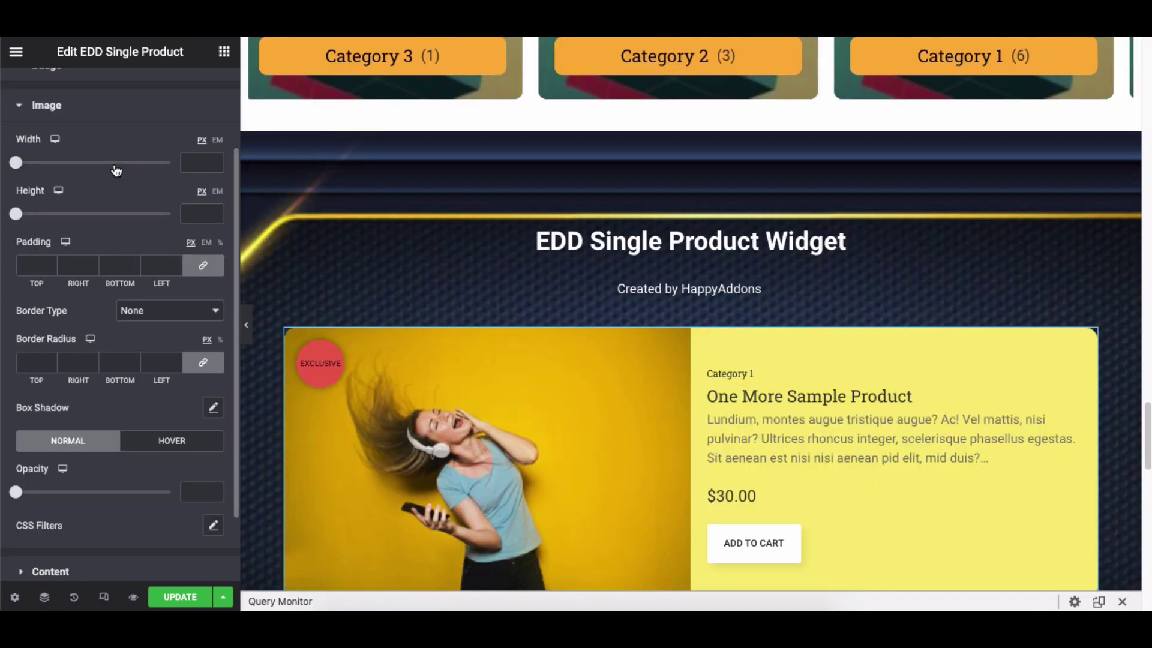
drag(19, 163, 39, 162)
click(93, 163)
click(201, 161)
key(BackSpace)
key(BackSpace)
key(BackSpace)
- Set the product image's height to 434 px
scroll(473, 255, down, 1)
click(198, 214)
text(434)
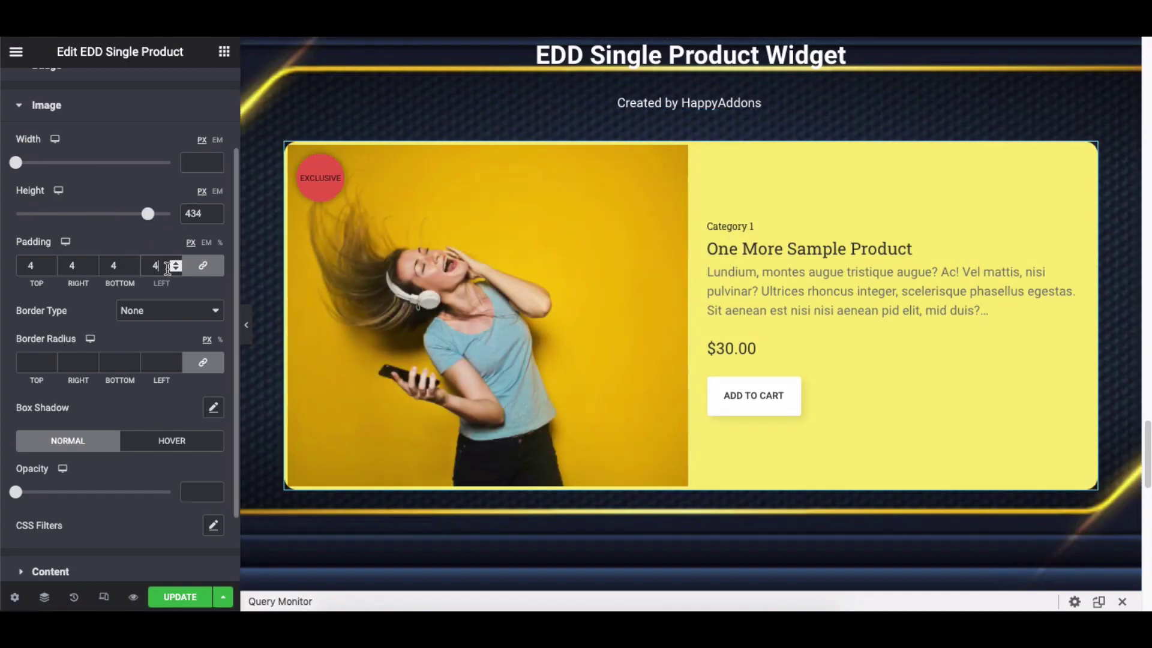
- Try a 4 px padding and several border types on the product image before clearing the padding and returning the border to None
scroll(170, 270, down, 1)
click(165, 291)
click(150, 303)
click(154, 291)
click(150, 331)
click(154, 291)
click(151, 234)
- Try a border radius and a box shadow on the product image, then clear both
click(161, 340)
text(4)
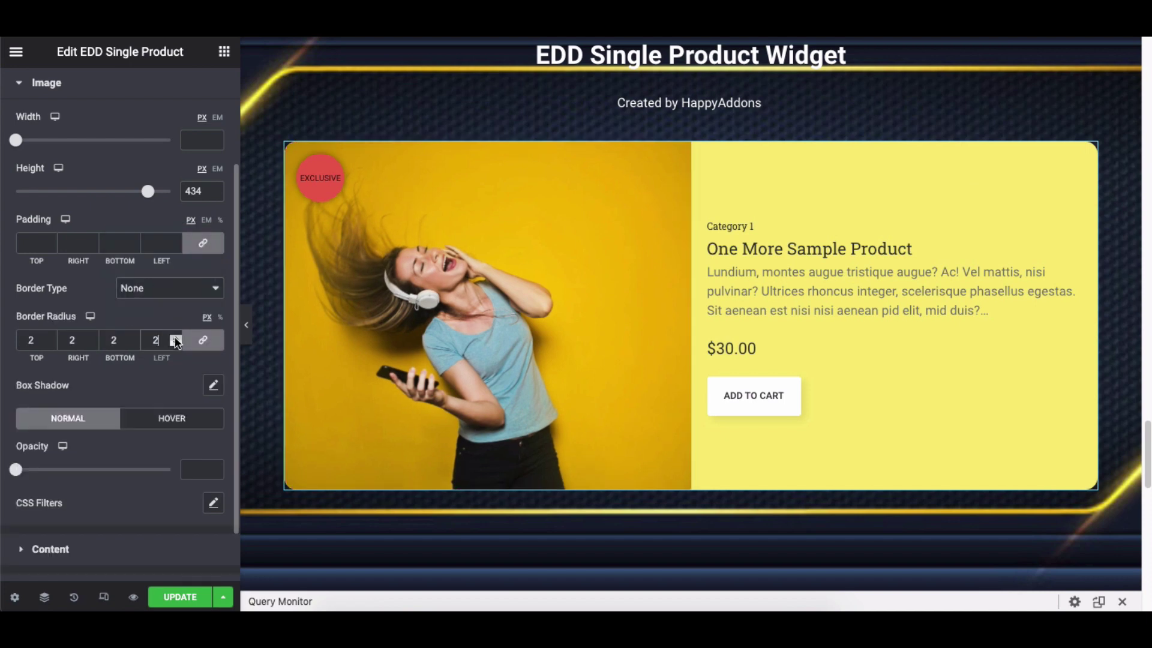
scroll(163, 338, down, 2)
click(214, 321)
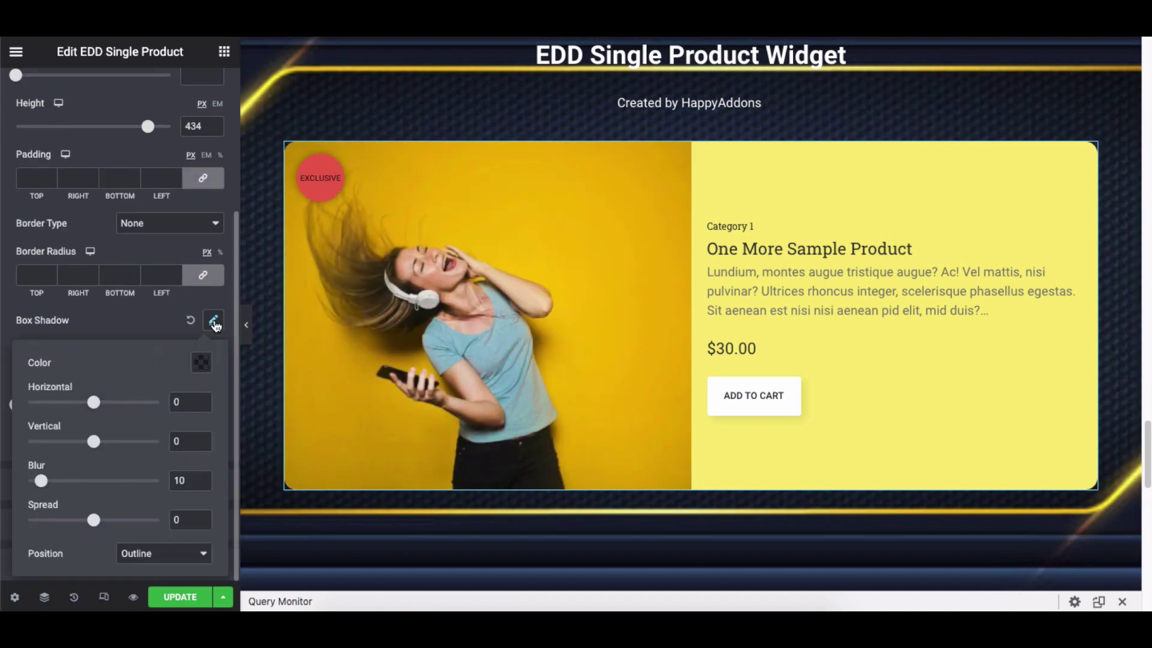
click(190, 320)
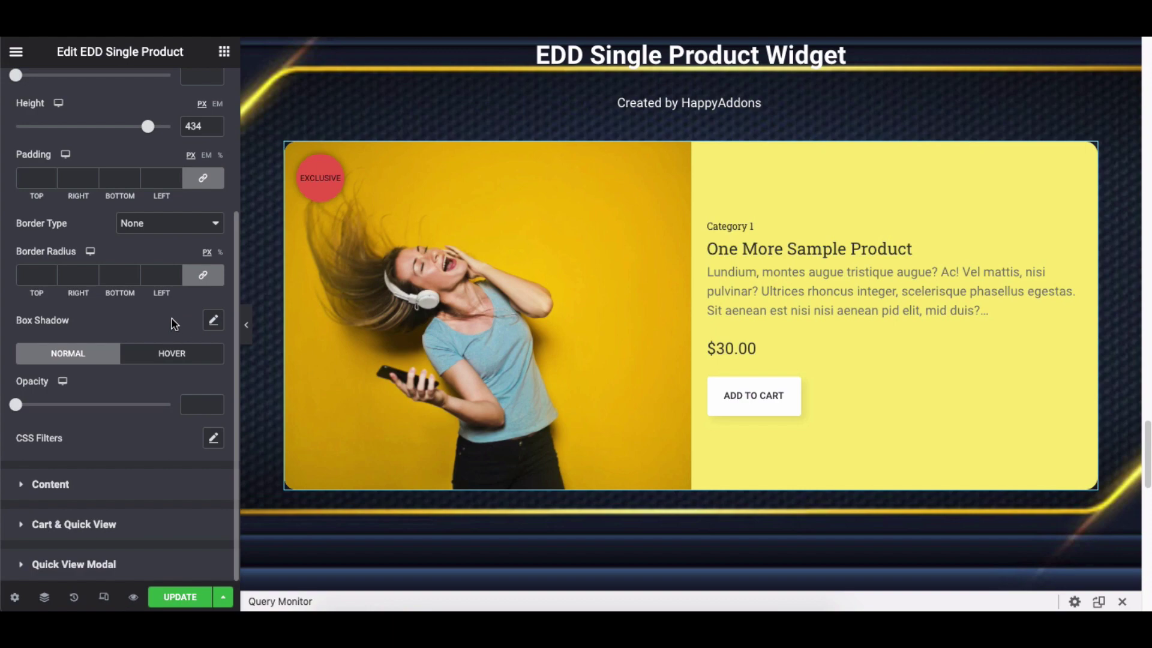
- Try an opacity for the product image's normal state, then clear it
click(18, 408)
click(199, 405)
key(BackSpace)
key(BackSpace)
key(BackSpace)
- Try a hover opacity of 0.19 and a transition duration of 0.4 on the product image, then clear both
click(170, 359)
scroll(172, 364, down, 1)
drag(26, 438, 36, 438)
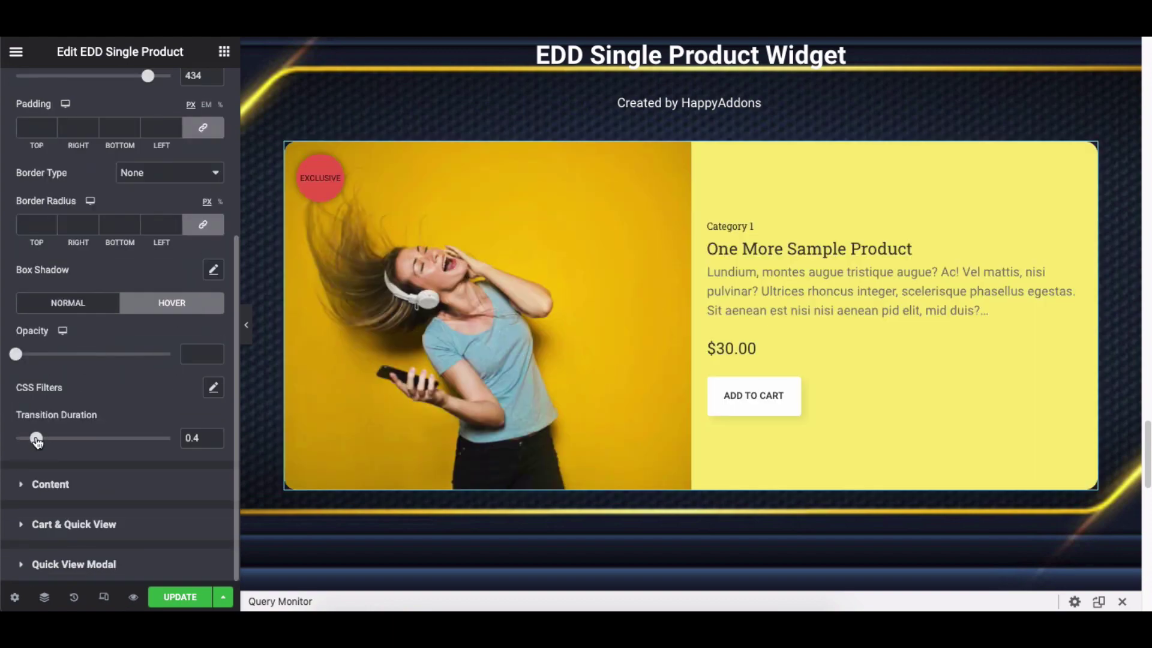
drag(16, 354, 31, 354)
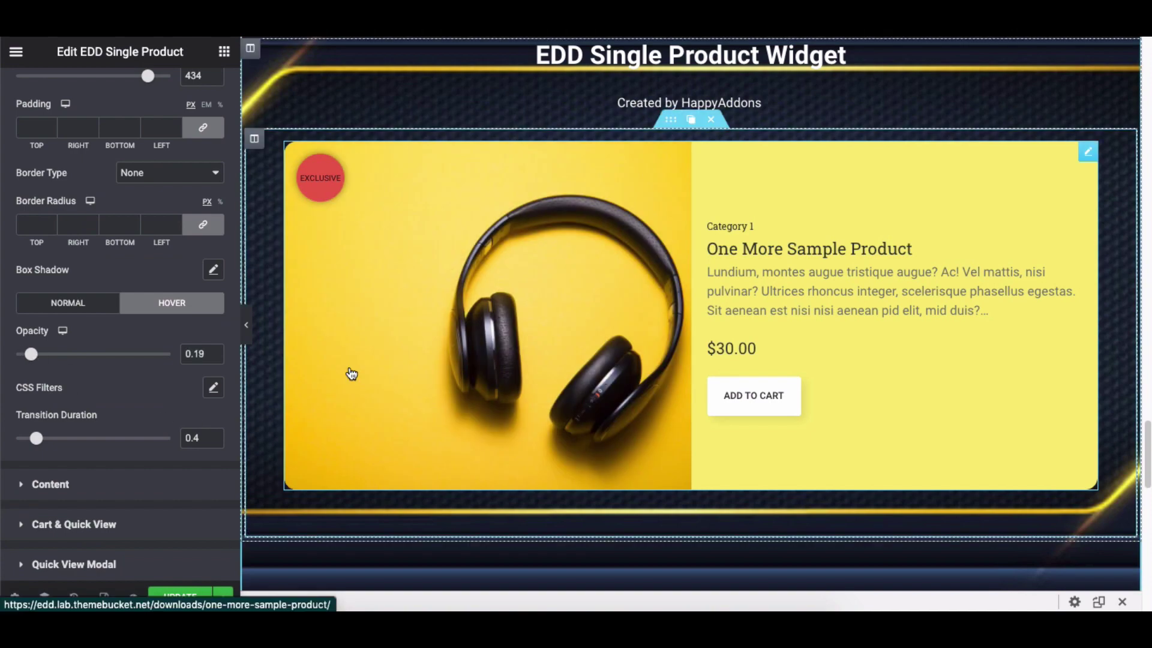
drag(209, 355, 178, 355)
key(BackSpace)
drag(205, 438, 179, 438)
key(BackSpace)
scroll(174, 397, up, 1)
scroll(175, 396, up, 5)
click(162, 226)
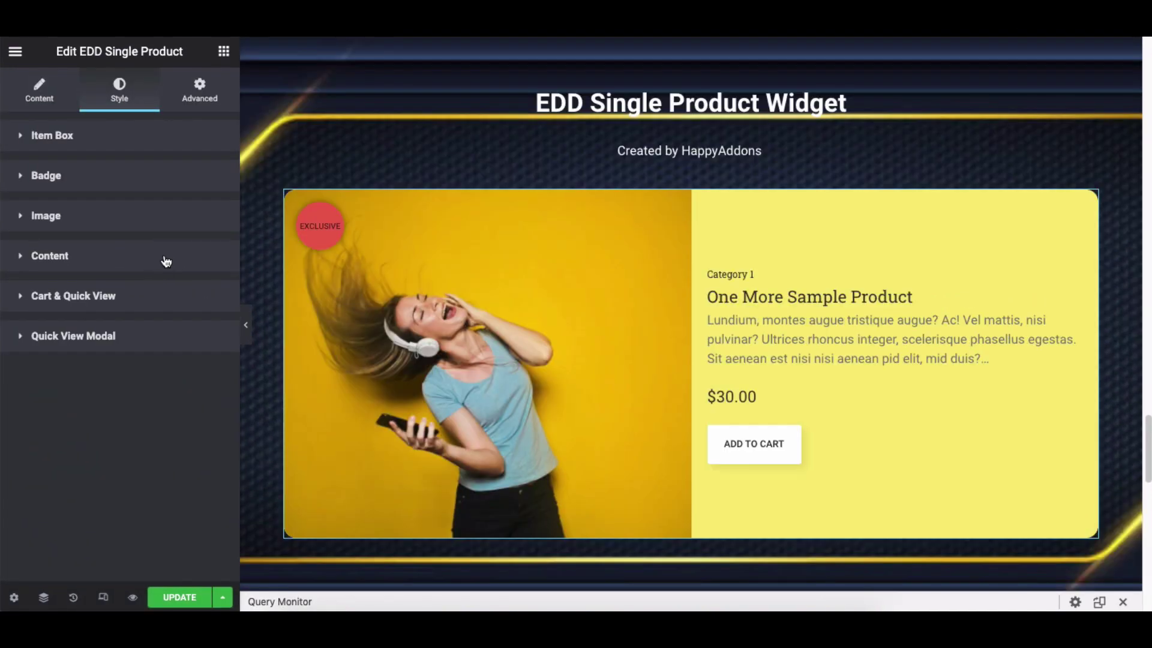
- Try a padding of 3 px around the product content, then clear it
click(166, 261)
scroll(171, 180, down, 3)
click(174, 125)
click(175, 124)
click(174, 124)
key(BackSpace)
key(BackSpace)
click(174, 118)
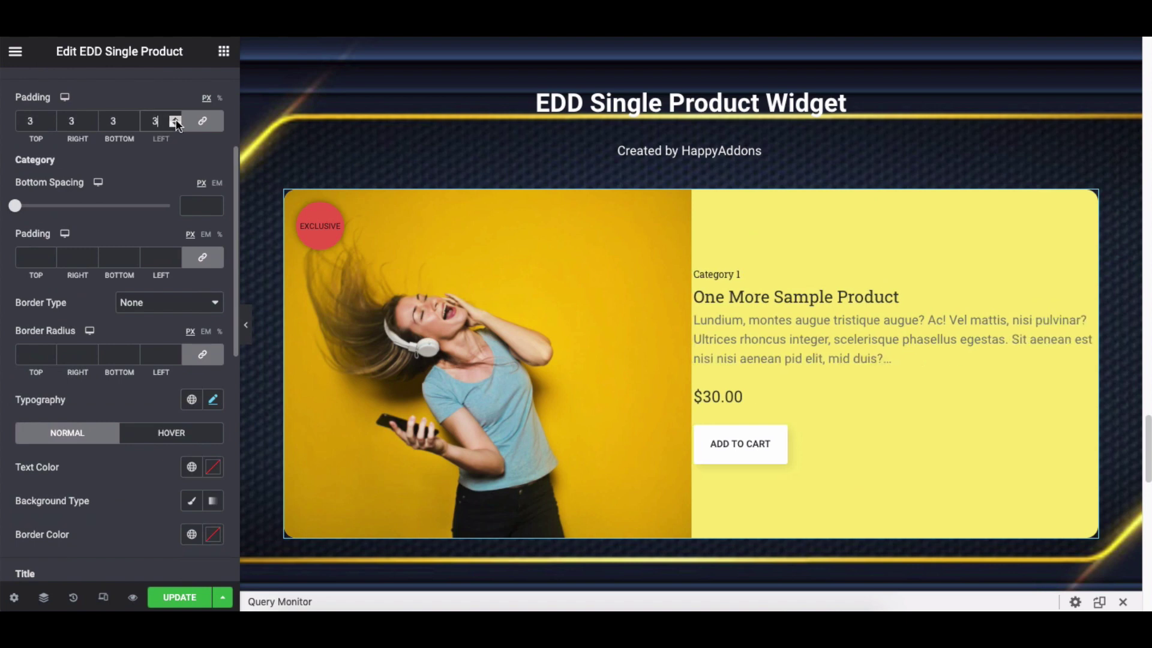
key(BackSpace)
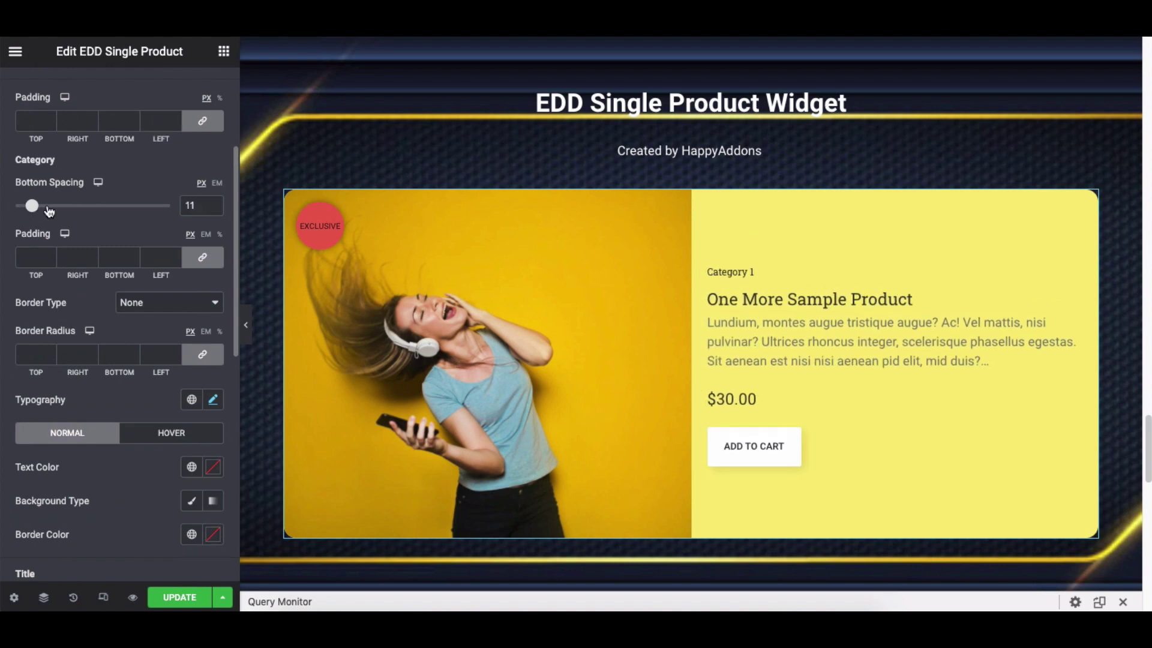
- Try a bottom spacing and a padding on the category label, clear both, and leave its border type at None
scroll(194, 209, down, 1)
click(175, 233)
click(174, 233)
click(174, 233)
click(175, 233)
click(175, 233)
key(BackSpace)
scroll(159, 235, down, 1)
click(165, 263)
click(163, 261)
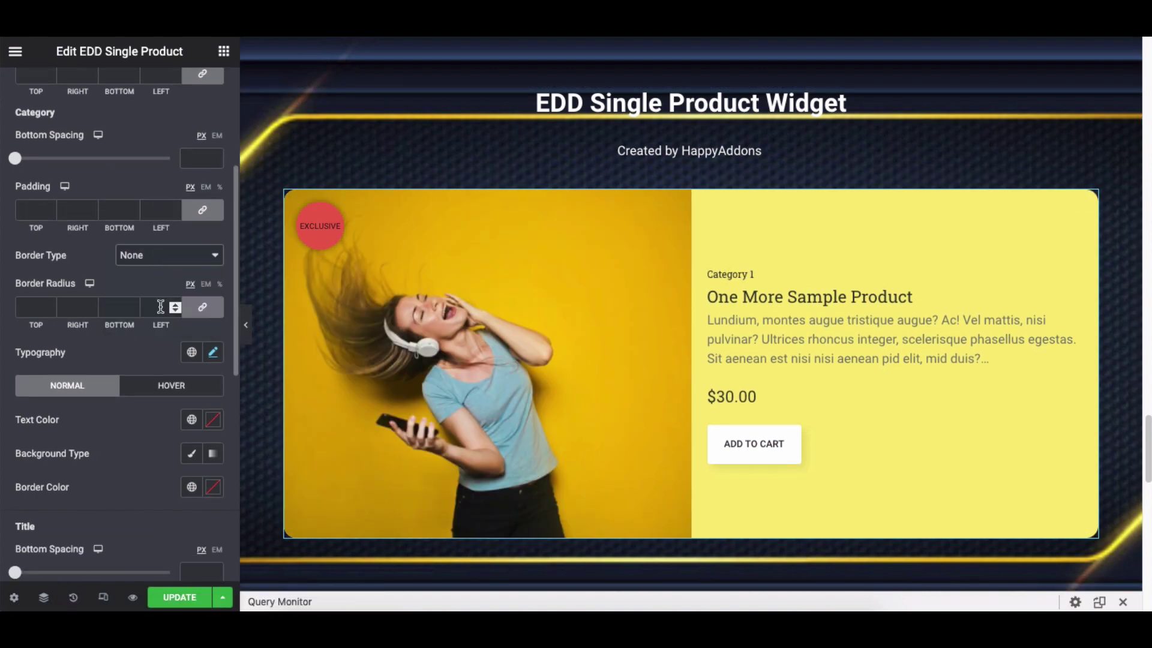
- Reset the category label's custom typography to its default
click(214, 353)
click(189, 99)
scroll(171, 136, up, 2)
click(187, 222)
- Try #963A3A as the category's normal text color and another color for its hover state, then clear both
click(72, 217)
click(214, 252)
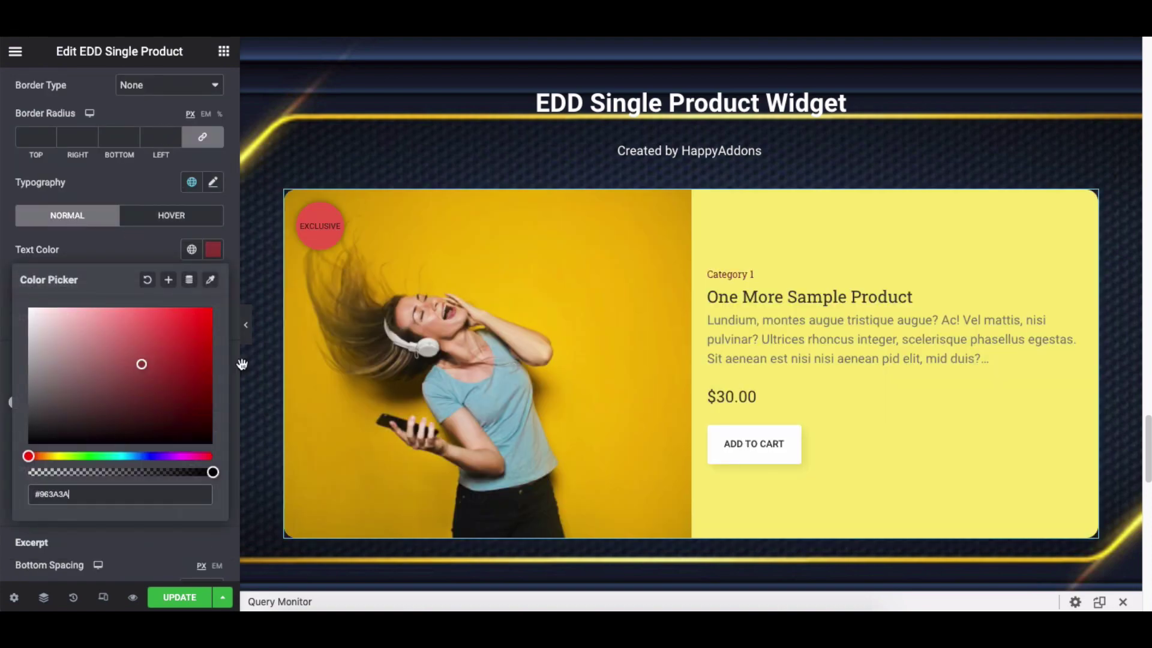
click(151, 258)
click(158, 221)
click(213, 250)
click(202, 341)
click(148, 263)
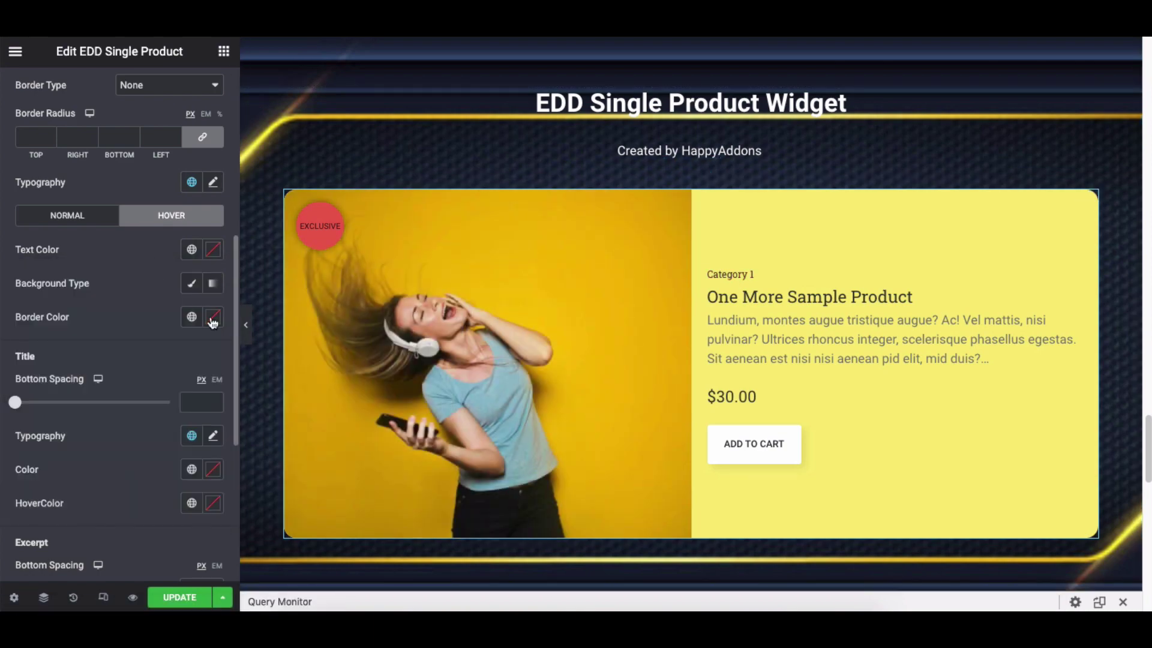
- Look at the bottom spacing and typography options for the product title
scroll(90, 300, down, 3)
click(15, 315)
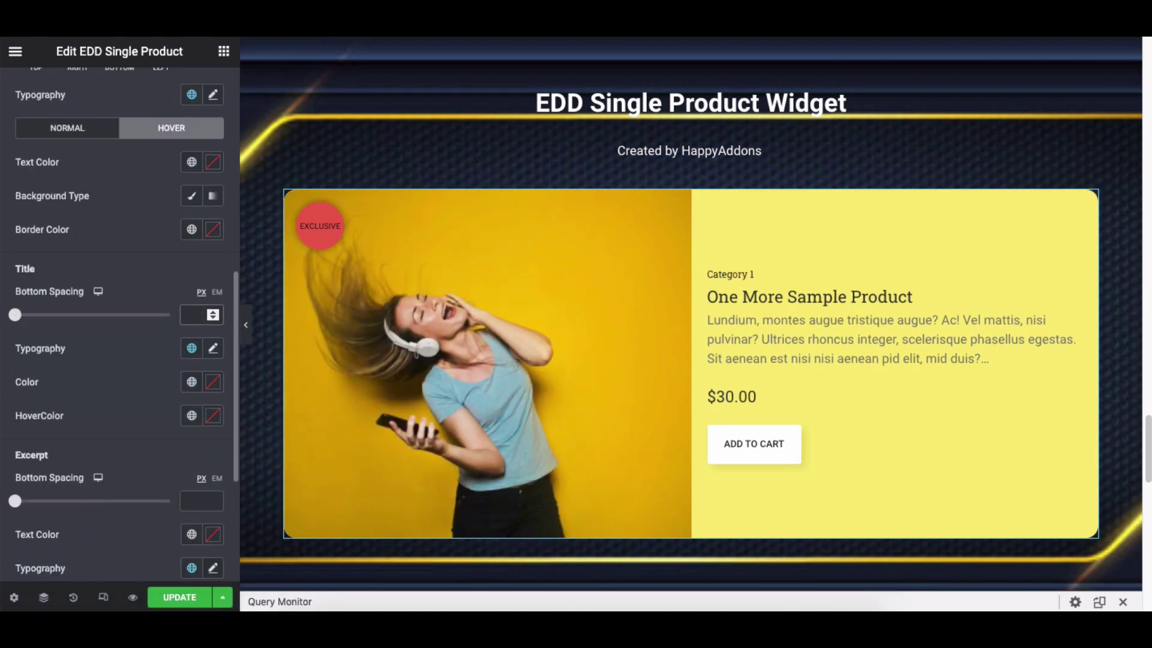
scroll(212, 327, down, 1)
click(213, 329)
click(161, 223)
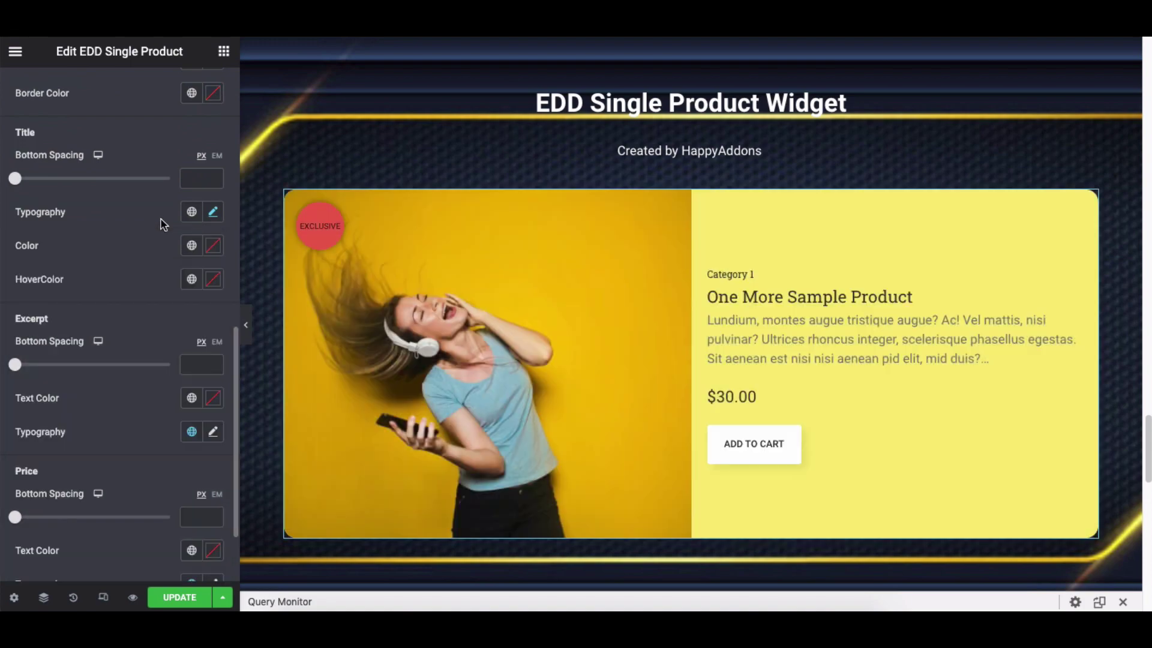
- Try a color and a hover color on the product title, then clear both
click(213, 245)
click(188, 372)
click(147, 277)
click(213, 279)
click(140, 486)
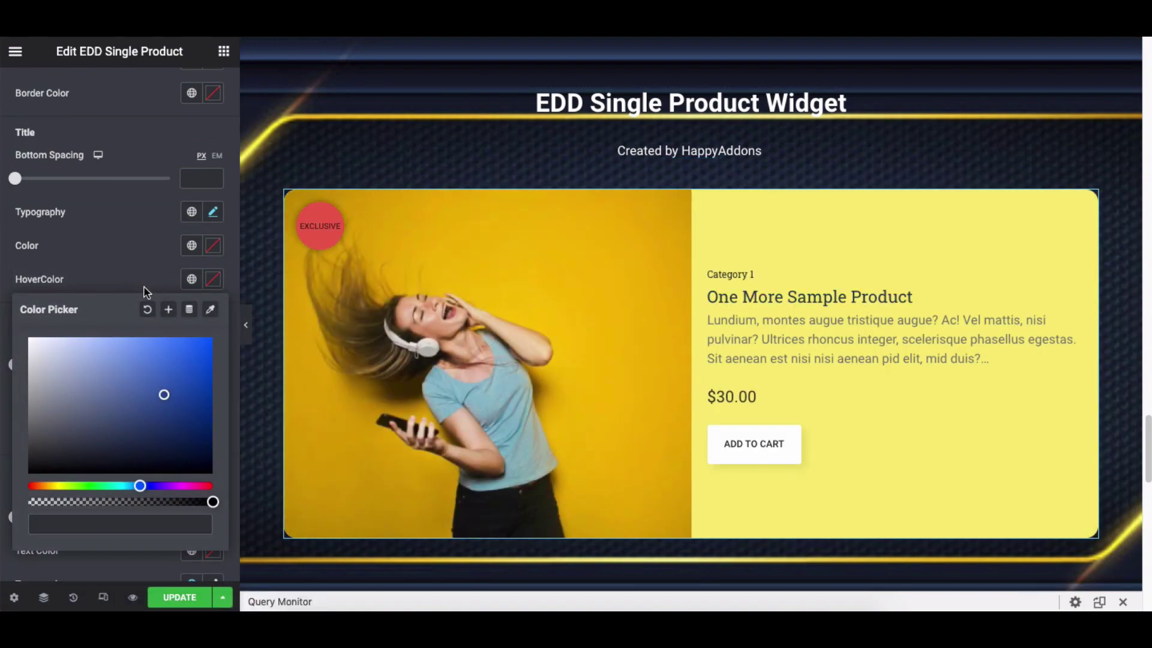
click(147, 309)
- Set the excerpt's bottom spacing to 24 px and its text color to near-black, and check its typography options
drag(14, 364, 52, 365)
scroll(52, 365, down, 1)
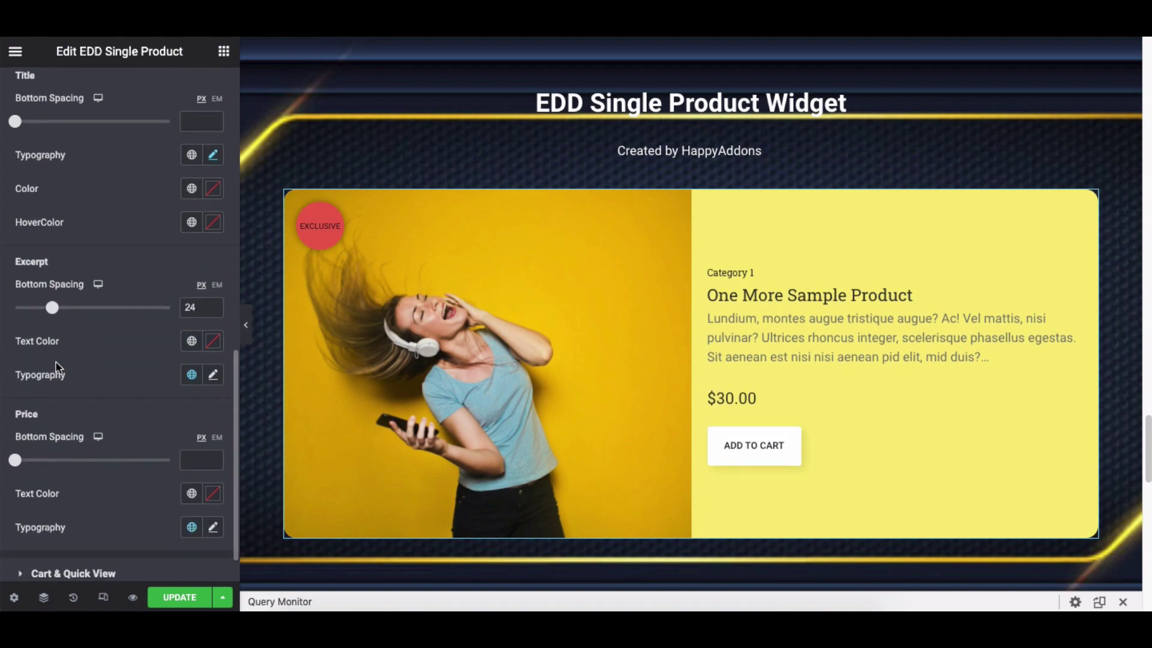
click(213, 341)
click(179, 519)
click(141, 329)
scroll(141, 329, down, 1)
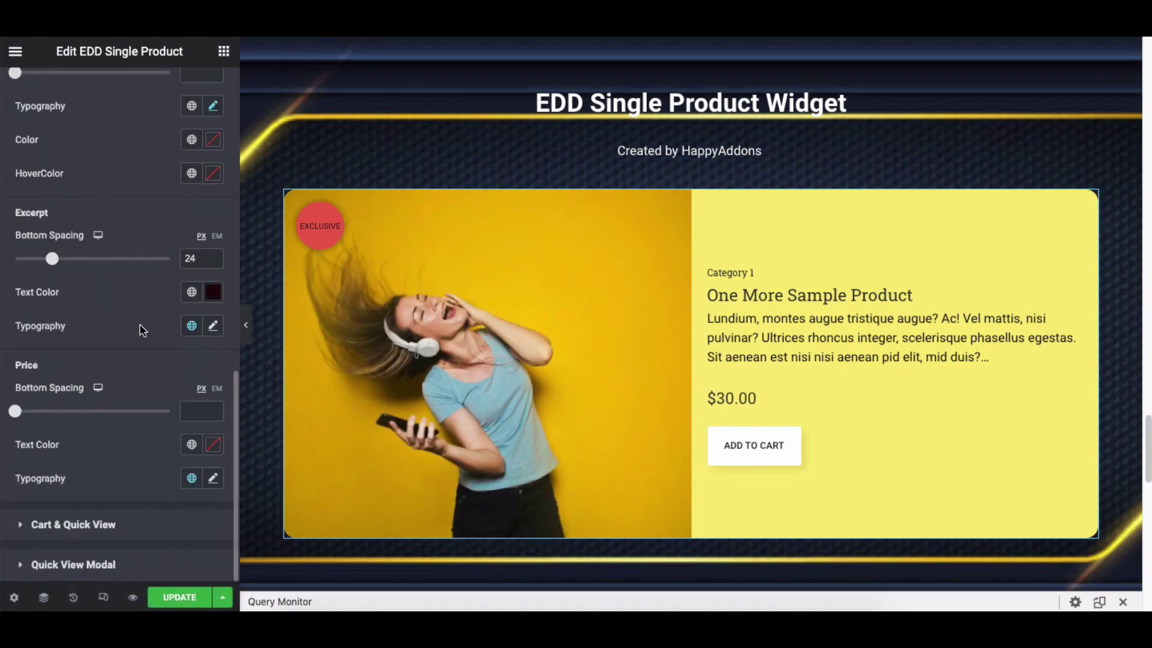
click(214, 329)
scroll(215, 330, down, 1)
click(158, 262)
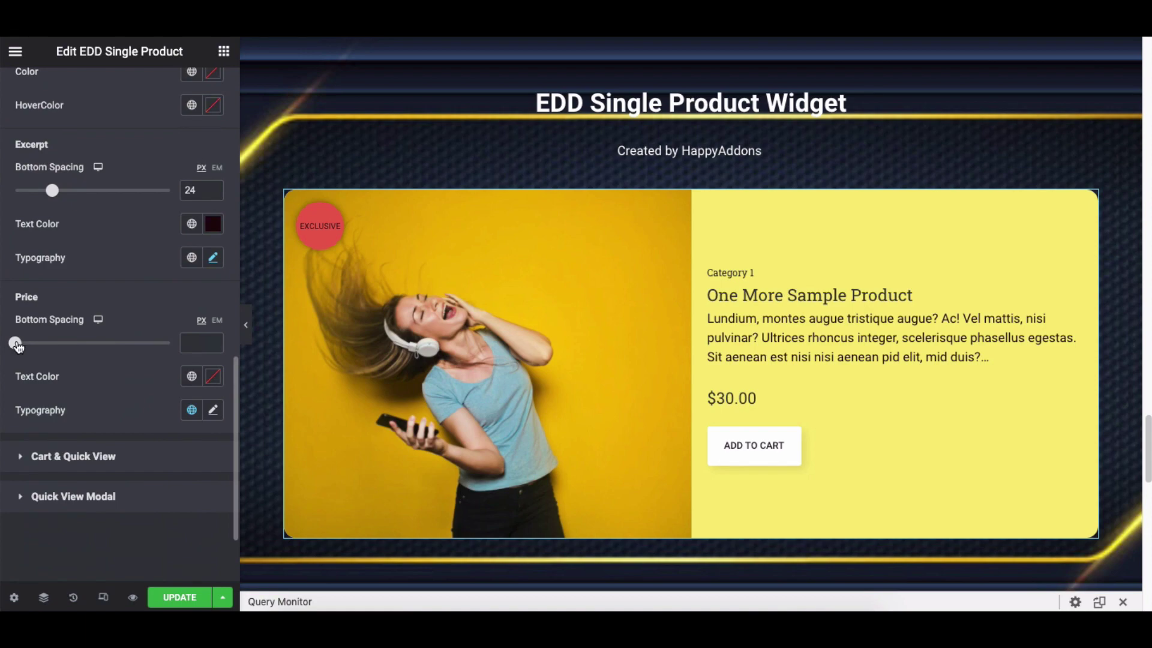
- Set the price's bottom spacing to 9 px and its text color to red, then close the Content style settings
scroll(198, 341, up, 1)
click(215, 436)
click(193, 236)
click(219, 460)
click(213, 478)
scroll(214, 467, down, 5)
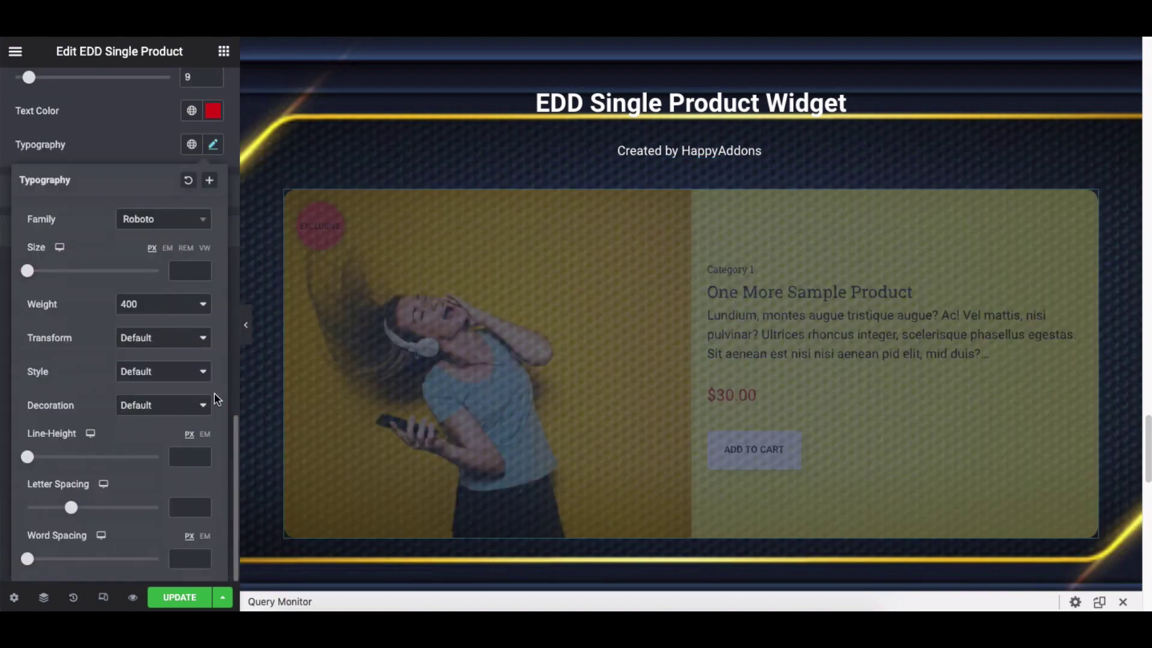
click(165, 154)
scroll(165, 174, up, 10)
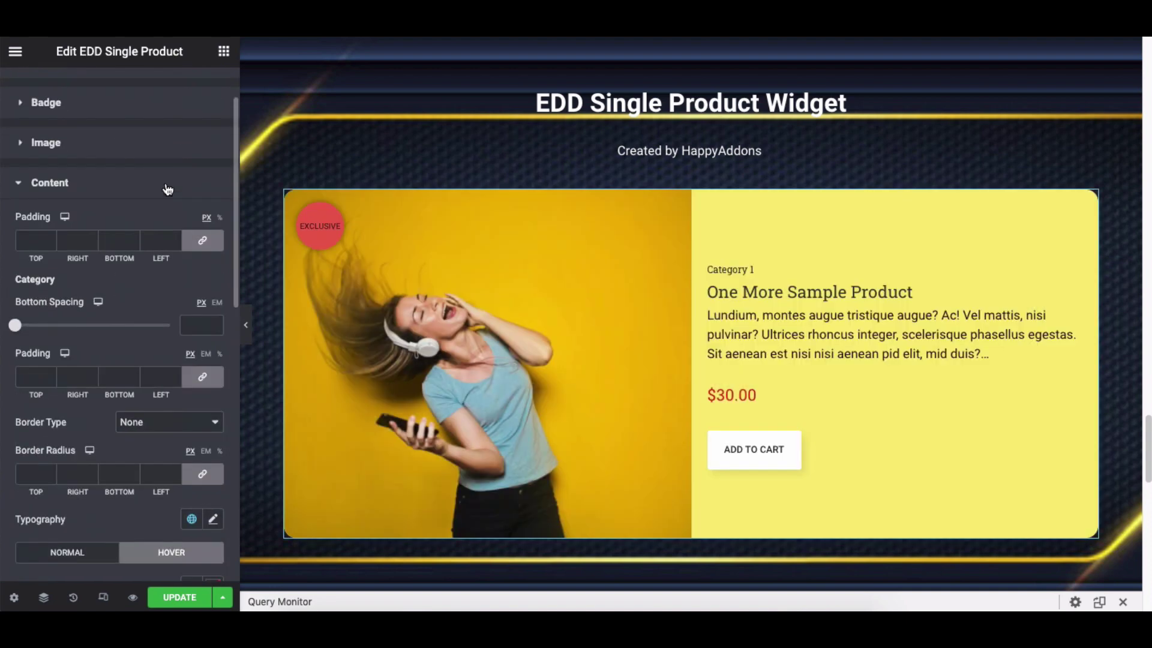
click(165, 186)
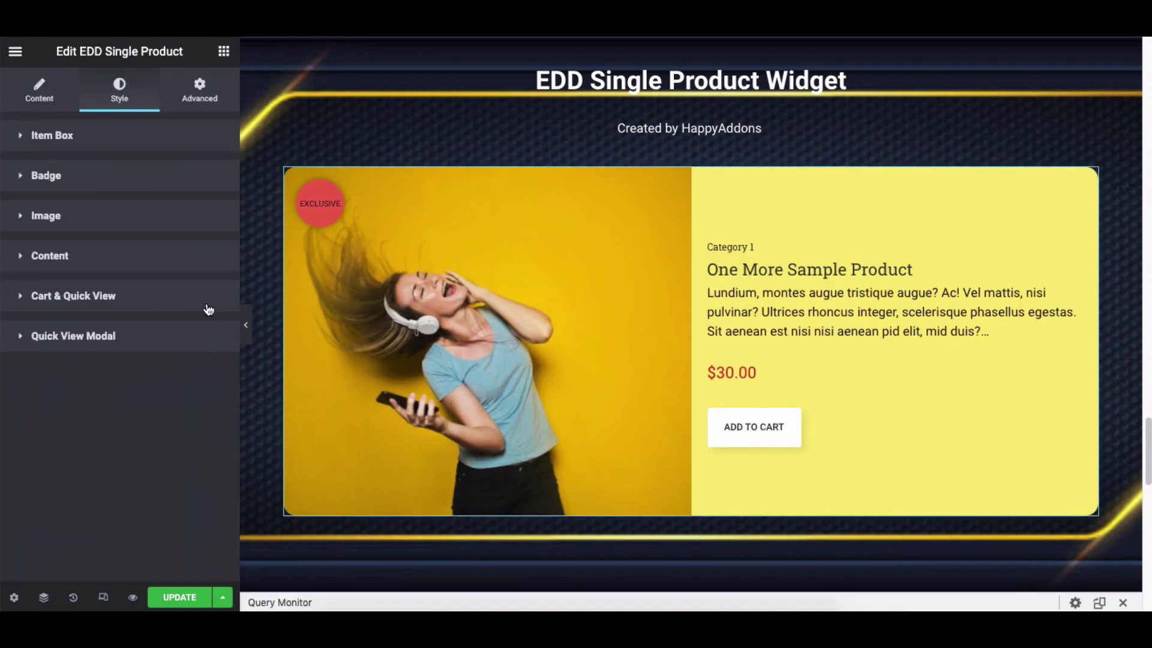
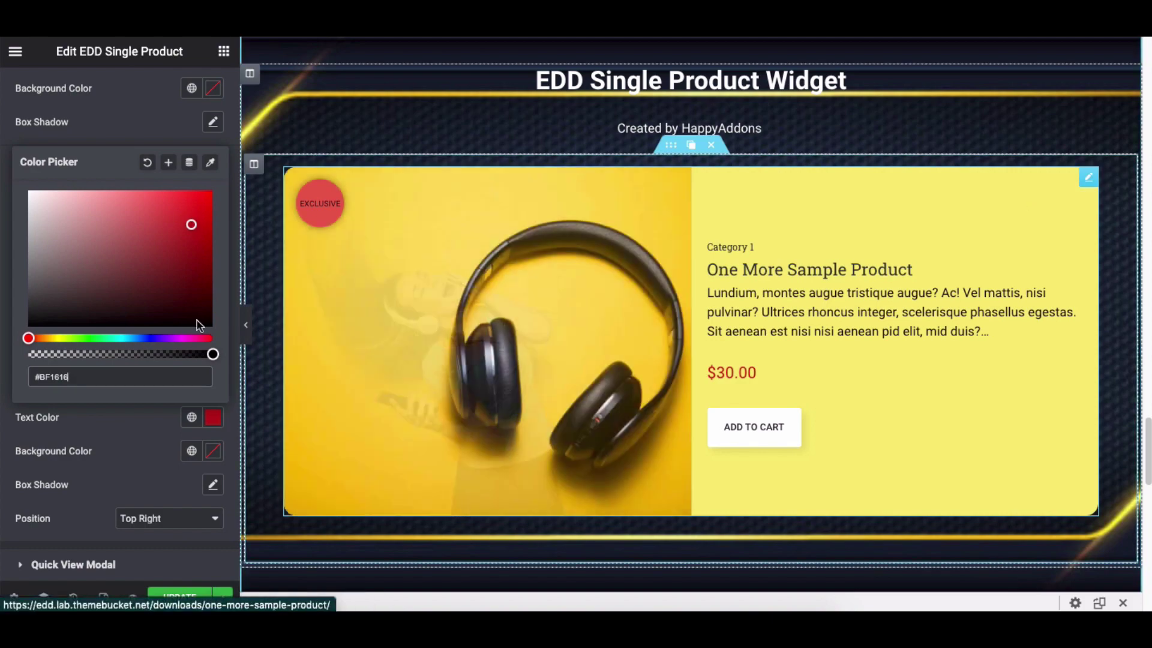
- Clear the quick view button's text color, then try #AF1F1F as its background color and clear it
click(147, 162)
click(213, 452)
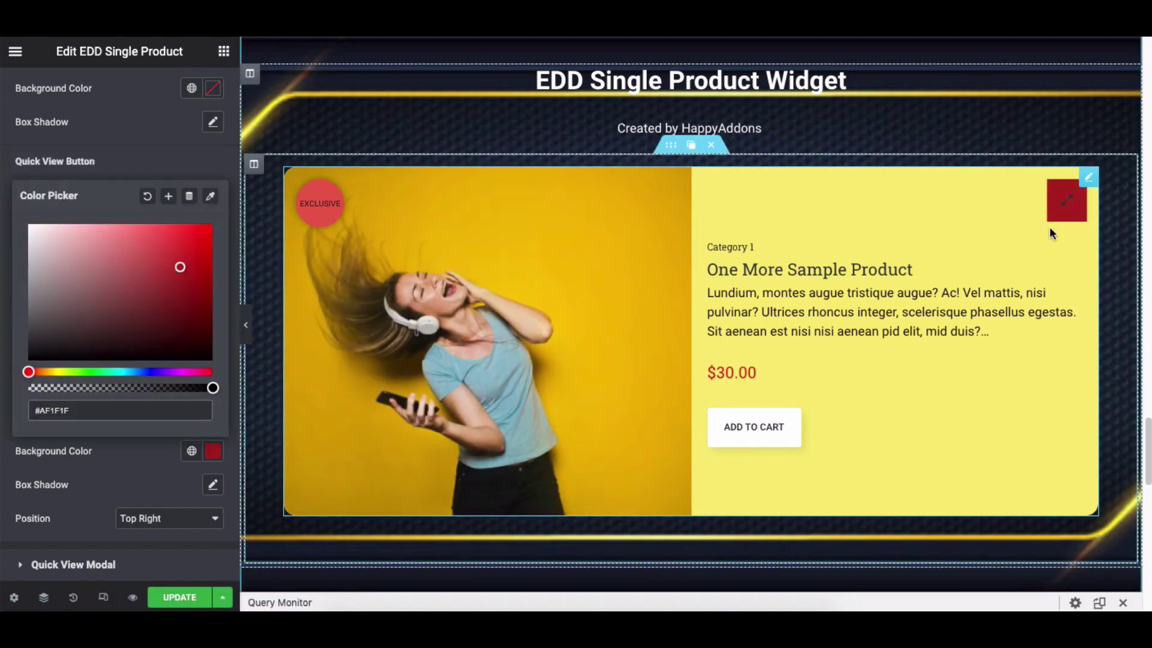
click(176, 372)
click(192, 303)
click(148, 198)
- Try a text color and a background color for the quick view button's hover state, then clear both
click(169, 381)
click(213, 417)
click(131, 417)
click(213, 417)
click(147, 162)
click(213, 451)
click(171, 244)
click(184, 344)
click(148, 196)
click(139, 448)
- Enable the quick view button's hover box shadow and try the Top Left position before returning it to Top Right
click(213, 485)
scroll(178, 559, down, 3)
click(168, 336)
click(169, 359)
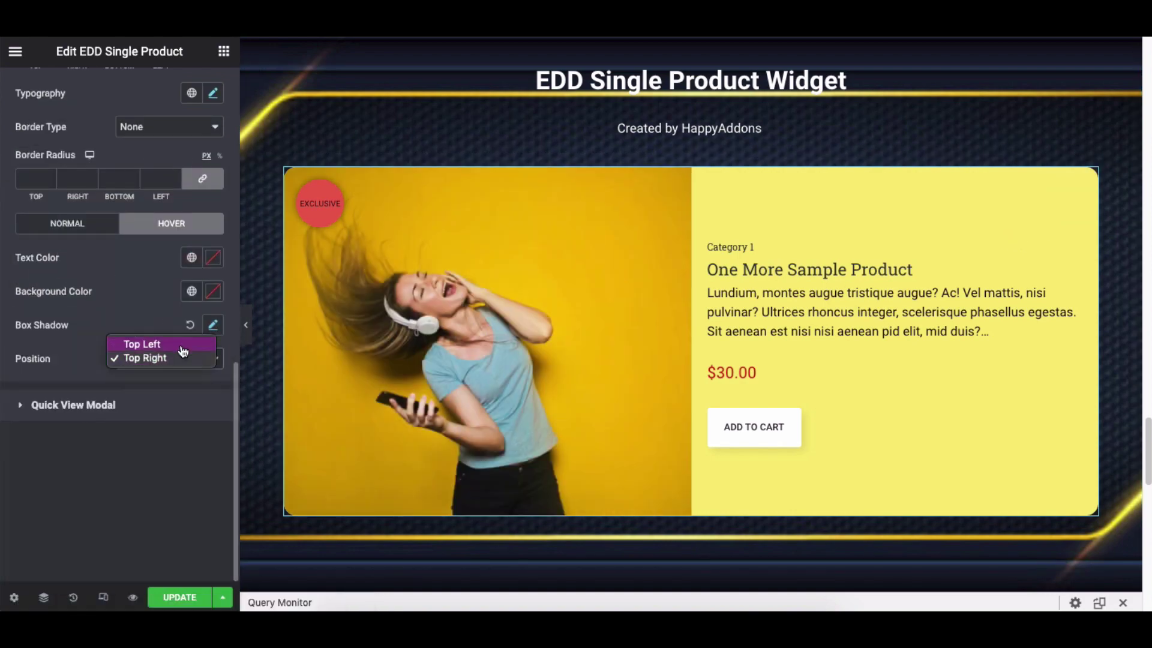
click(178, 345)
click(168, 517)
click(160, 532)
mouse_move(1065, 217)
scroll(156, 207, up, 10)
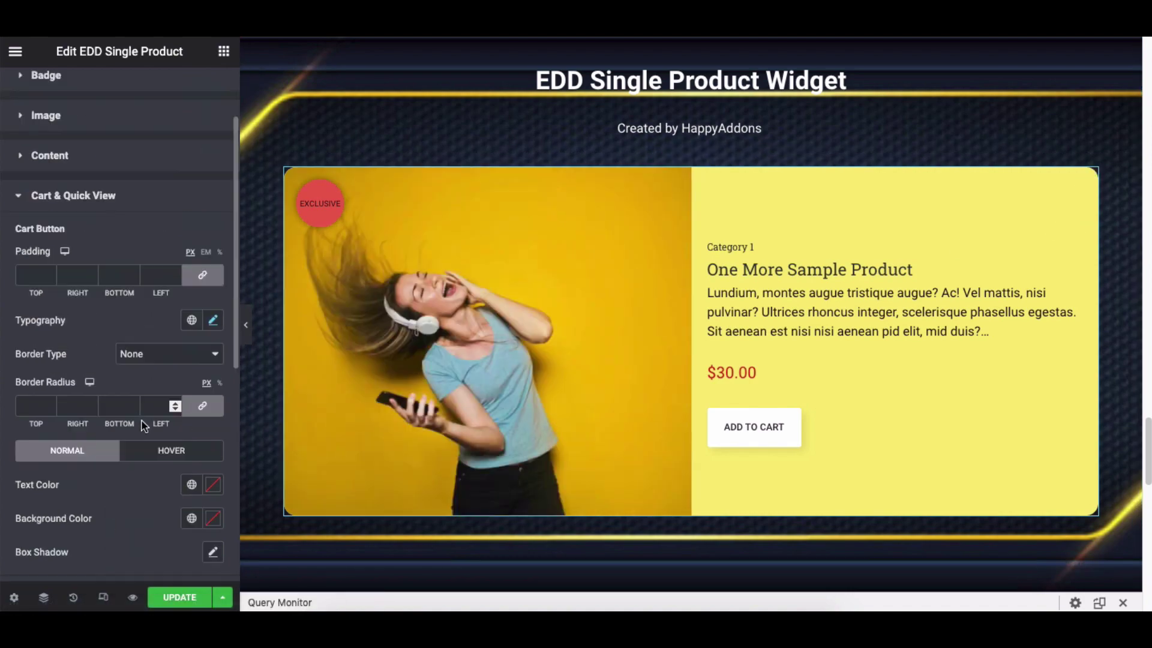
click(156, 204)
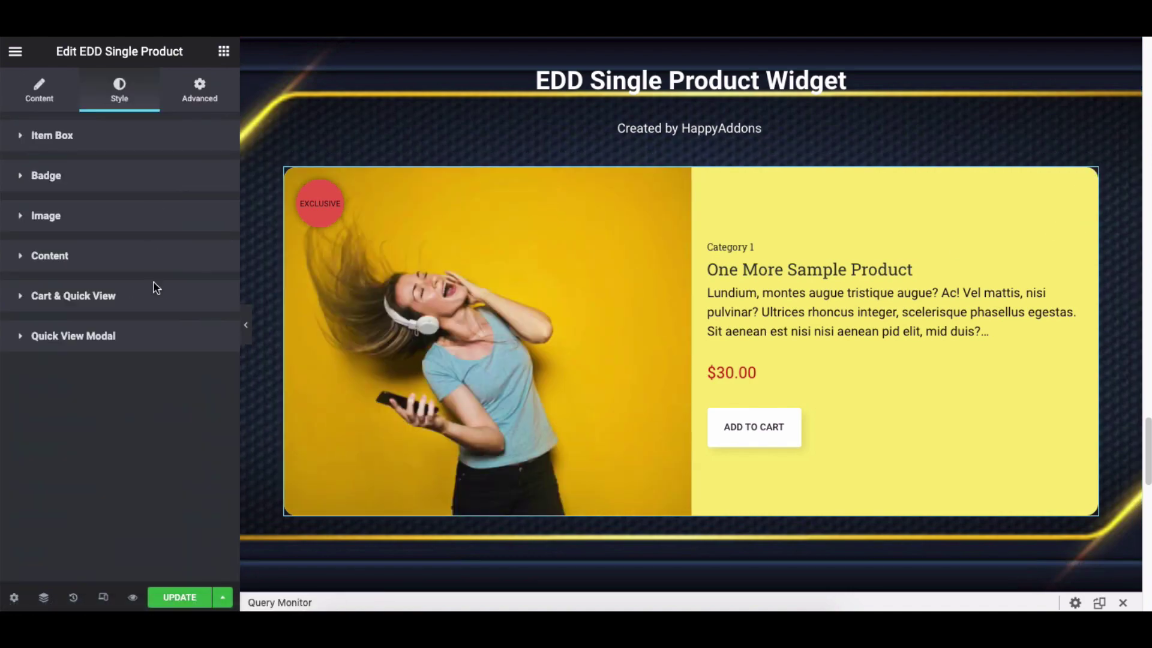
- Open the product's quick view modal with its style settings, try a bottom spacing on the modal title, and clear it
click(163, 342)
click(1068, 201)
drag(20, 291, 40, 292)
click(201, 288)
key(BackSpace)
key(BackSpace)
- Check the modal title's typography options, then try #A71B1B as its color and clear it
click(213, 322)
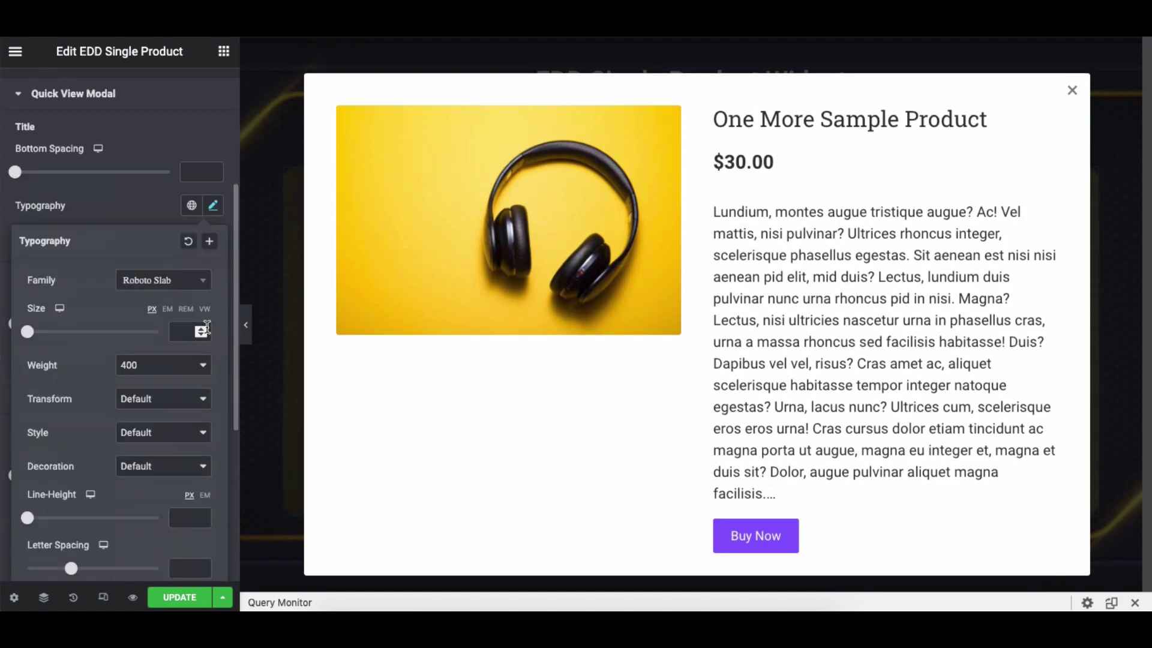
click(154, 219)
click(213, 239)
click(183, 346)
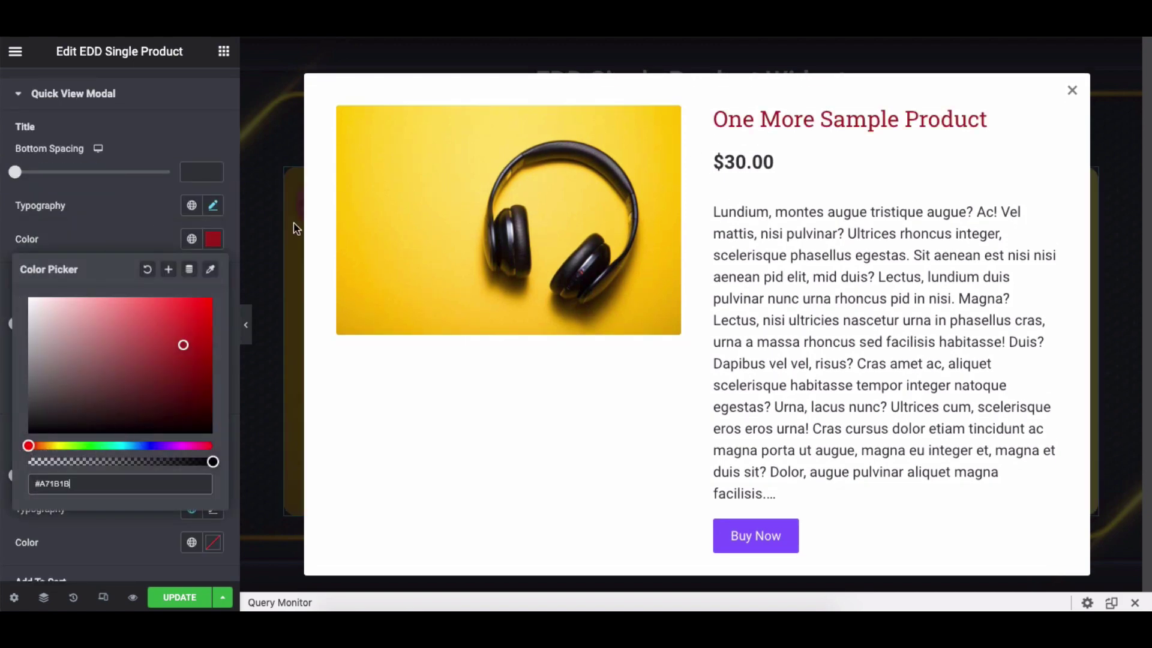
click(147, 270)
- Try a bottom spacing of 6 px on the modal's price, clear it, and switch the price to custom typography
scroll(78, 240, down, 2)
drag(15, 215, 24, 214)
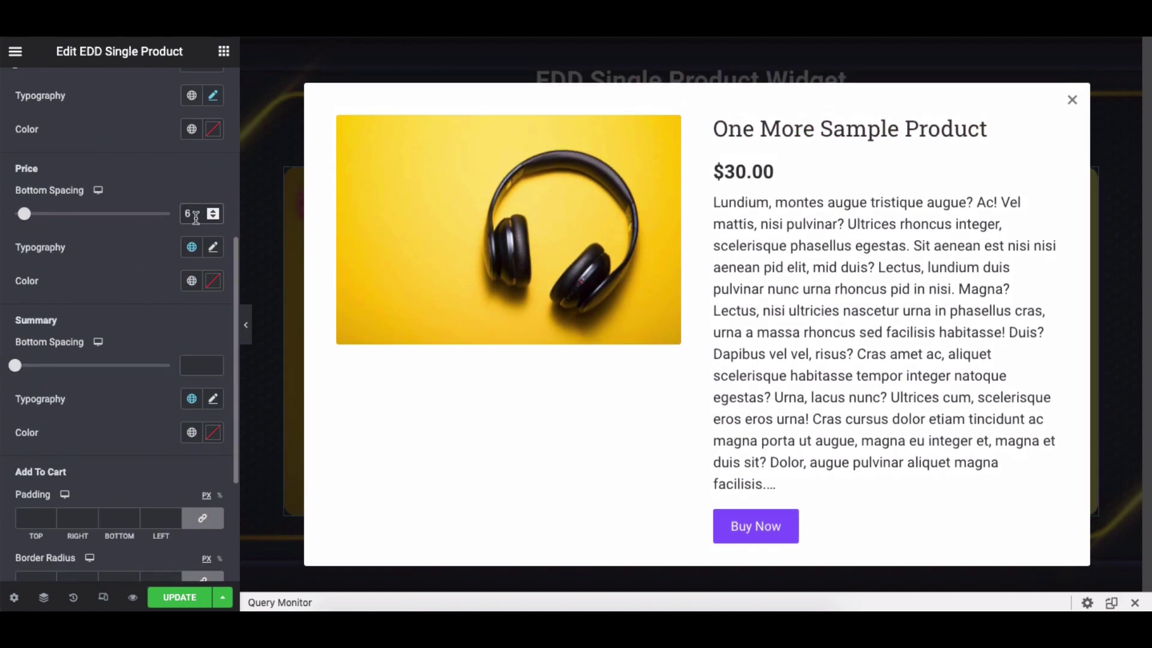
key(BackSpace)
click(212, 246)
scroll(190, 314, down, 3)
scroll(190, 314, up, 2)
click(157, 213)
- Try #CE1D1D as the color of the modal's price, then clear it
click(213, 241)
click(187, 325)
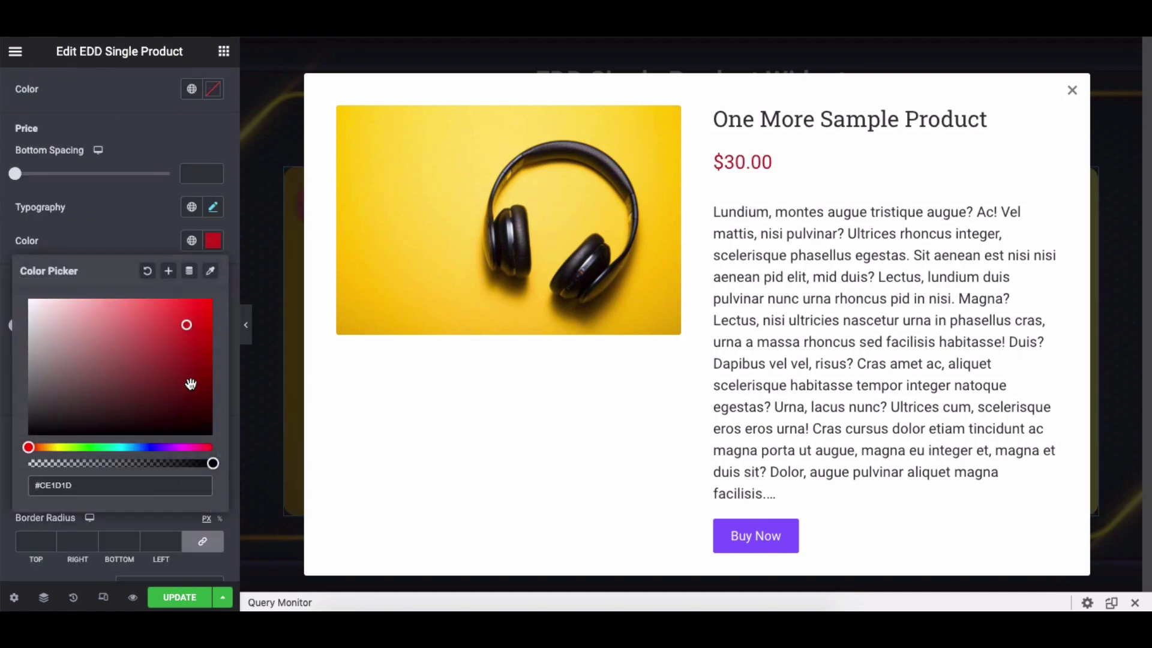
click(147, 271)
- Try a bottom spacing on the modal's summary, clear it, and check the summary's typography options
scroll(145, 236, down, 1)
drag(16, 304, 36, 302)
double_click(201, 302)
key(BackSpace)
scroll(180, 264, down, 2)
click(213, 238)
click(165, 235)
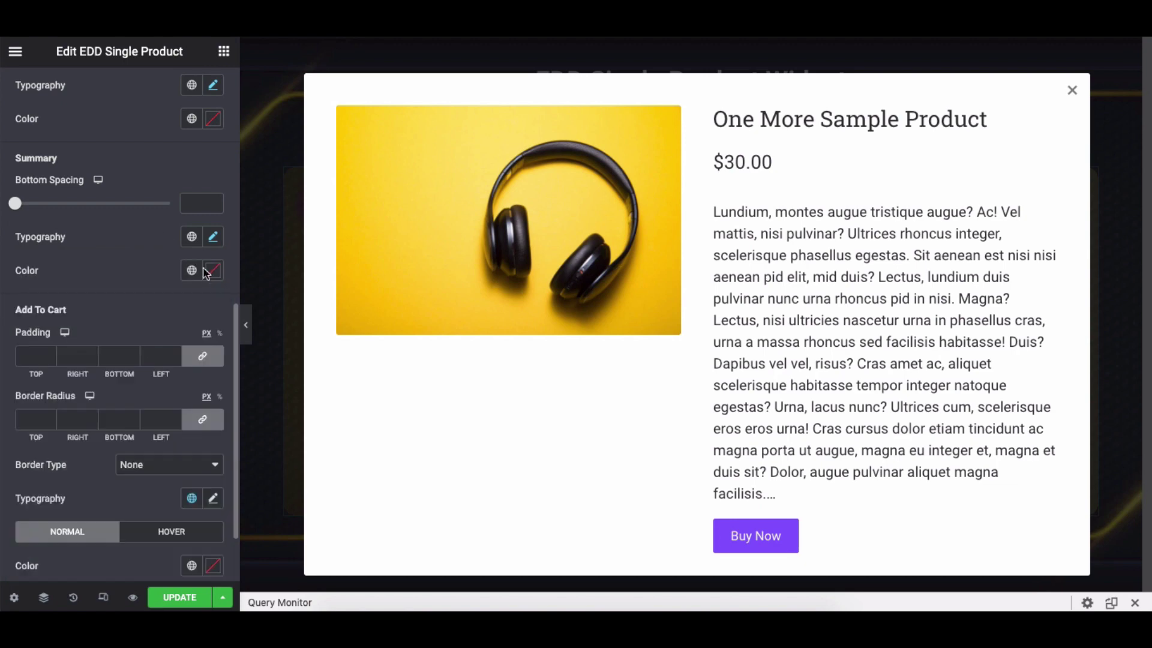
- Set the text color of the modal's summary to a dark indigo
click(212, 270)
click(157, 368)
click(189, 436)
click(156, 477)
click(170, 401)
click(143, 259)
scroll(146, 264, down, 2)
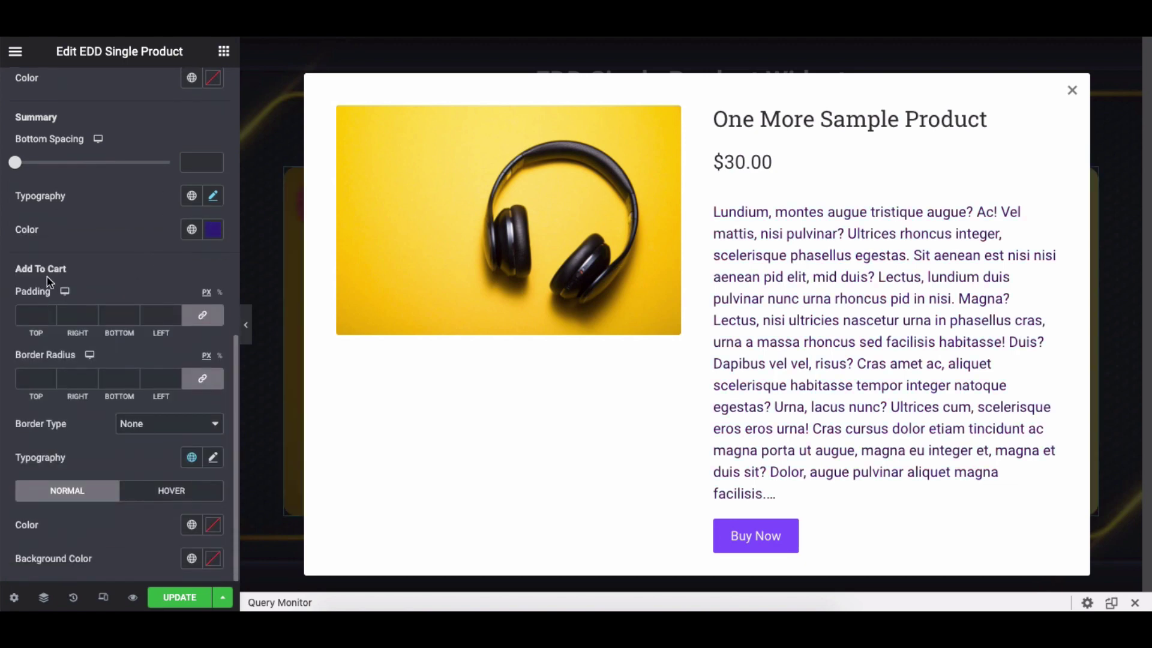
- Try a padding on the modal's Add To Cart button, then clear it
click(175, 312)
click(174, 313)
click(157, 315)
key(BackSpace)
- Try a border radius on the modal's Add To Cart button, then clear it
click(175, 375)
click(175, 376)
click(176, 376)
click(176, 376)
click(175, 376)
click(175, 376)
click(175, 382)
click(174, 383)
click(175, 383)
click(175, 383)
click(175, 383)
key(BackSpace)
- Look through the border type, typography and color options of the modal's Add To Cart button
click(162, 424)
click(162, 424)
click(215, 460)
scroll(217, 458, down, 5)
click(150, 158)
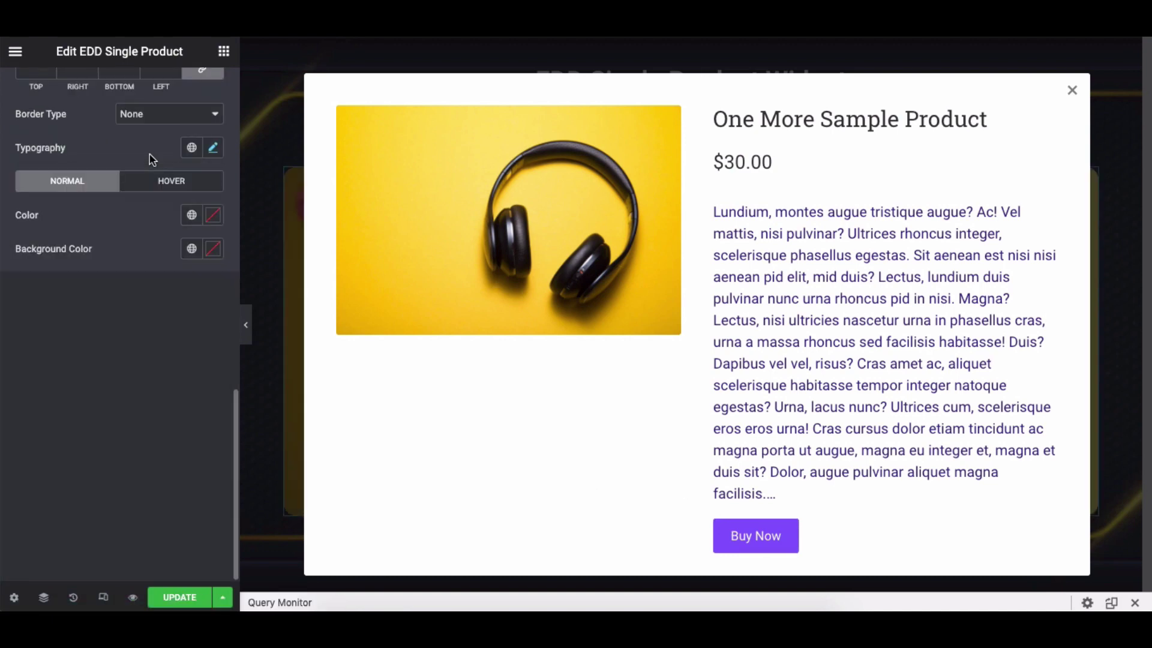
click(214, 224)
click(147, 237)
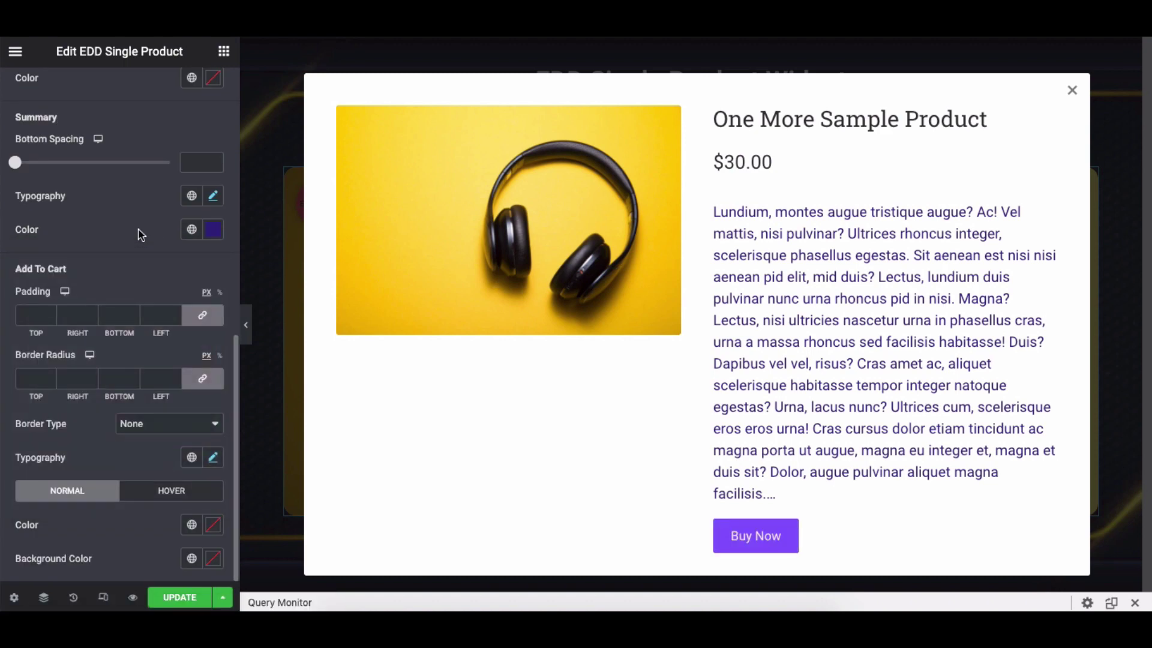
- Clear the custom text color of the modal's summary
click(214, 229)
click(185, 322)
click(146, 260)
- Check the normal text color of the modal's Add To Cart button and set its background color to red
click(213, 525)
click(148, 251)
click(213, 559)
click(191, 408)
drag(191, 408, 154, 347)
click(144, 276)
- Try out the hover text color and background color of the modal's Add To Cart button
click(177, 498)
click(213, 525)
click(158, 426)
click(214, 559)
click(135, 384)
click(109, 479)
click(154, 390)
click(176, 425)
click(147, 304)
click(135, 556)
click(213, 525)
click(148, 270)
click(156, 521)
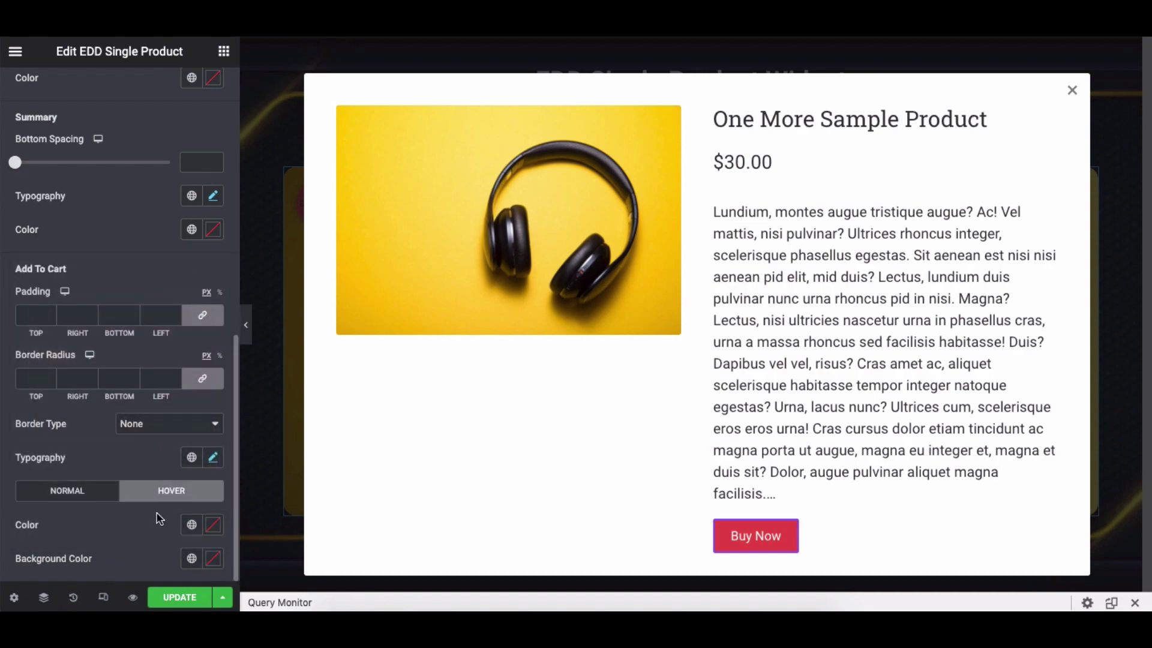
scroll(156, 520, up, 10)
click(157, 330)
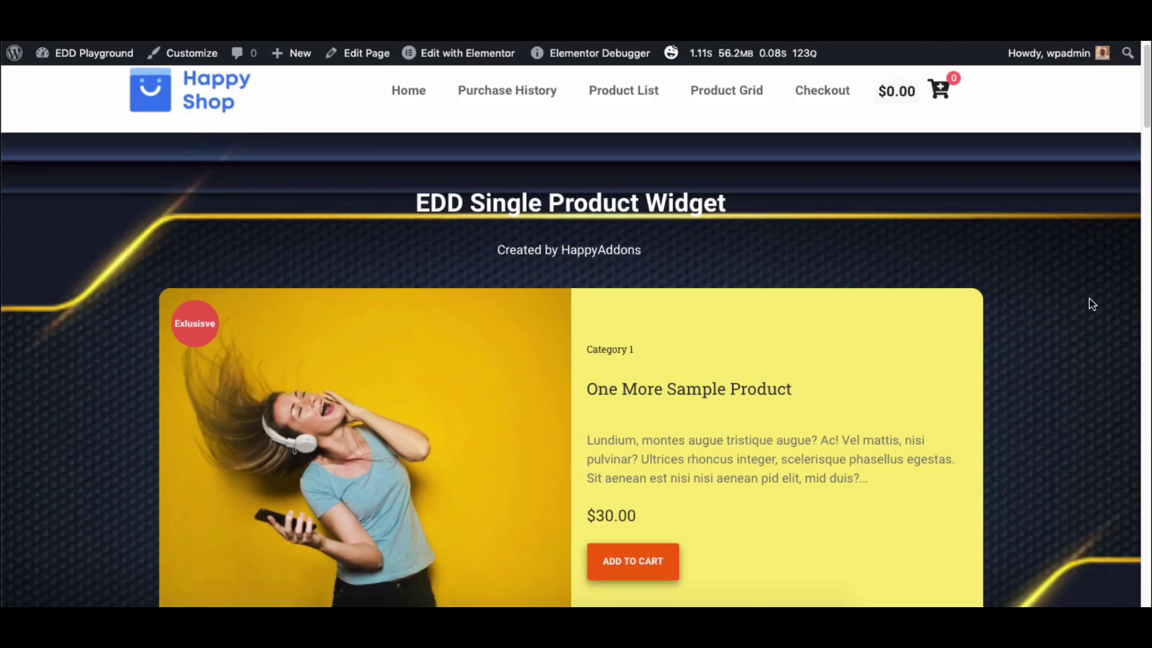
- Check the product widget on the live page by opening and closing its quick view modal
scroll(1092, 304, down, 1)
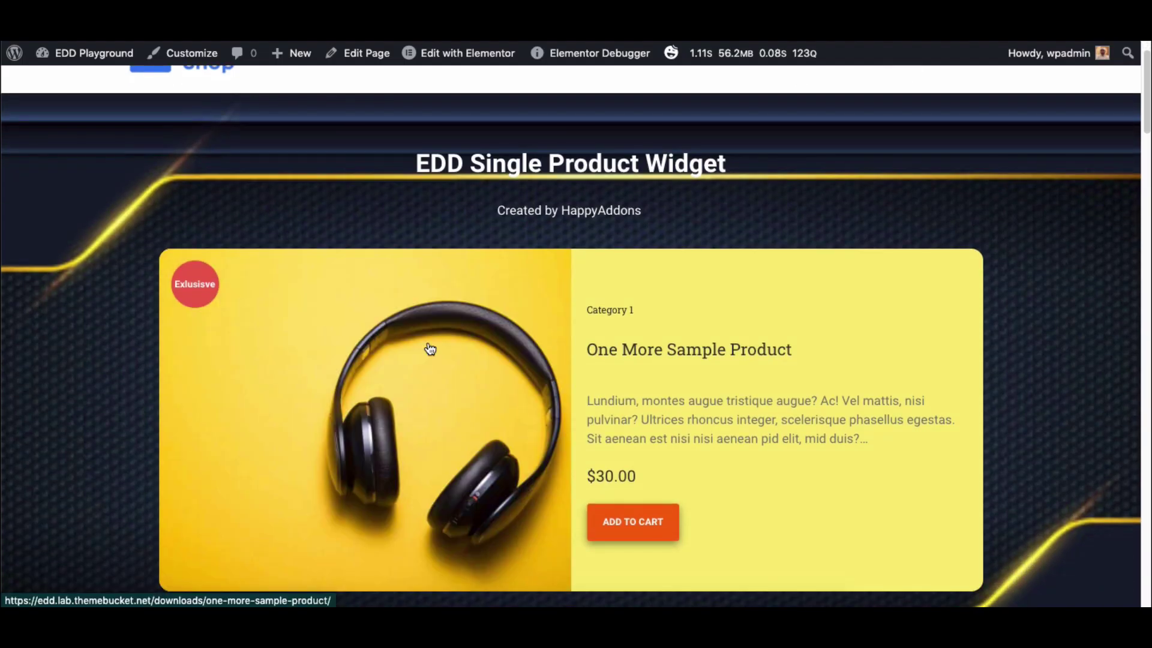
click(952, 281)
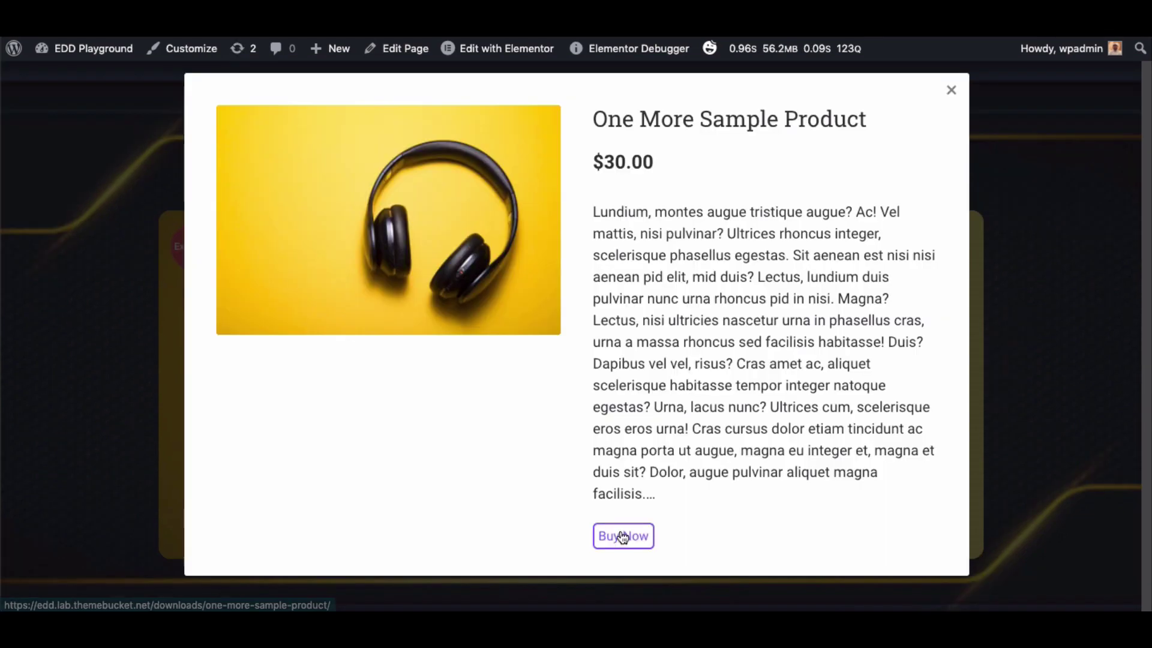
click(952, 93)
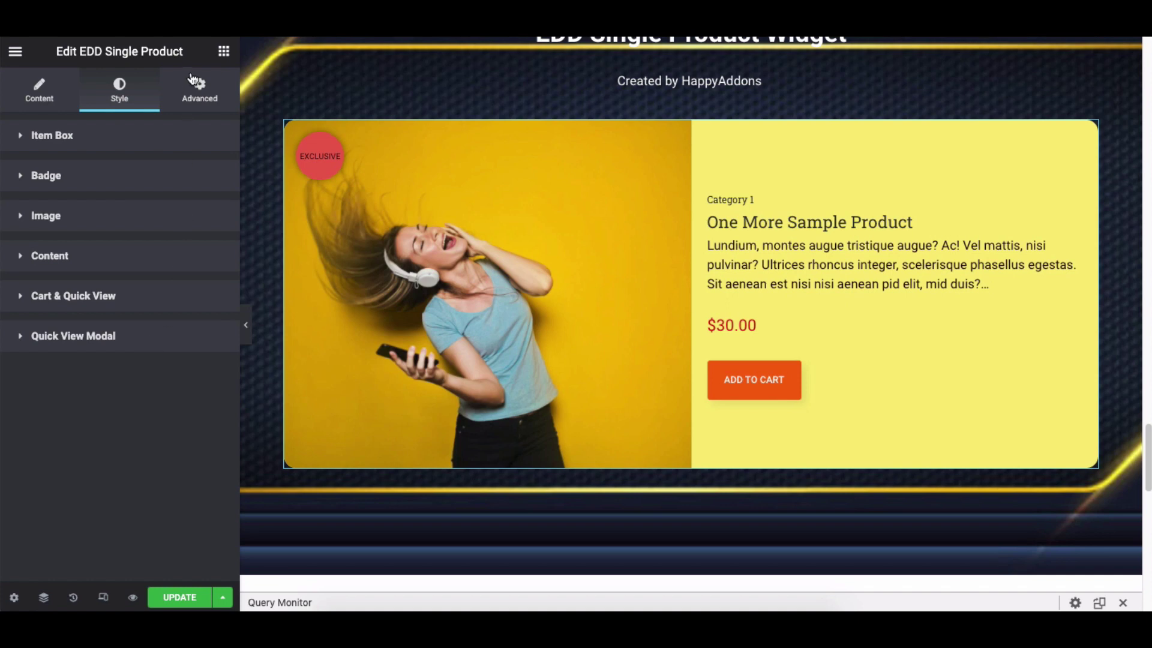
- Look through the widget's advanced settings, including the margin, padding, width and position options of its layout
click(200, 93)
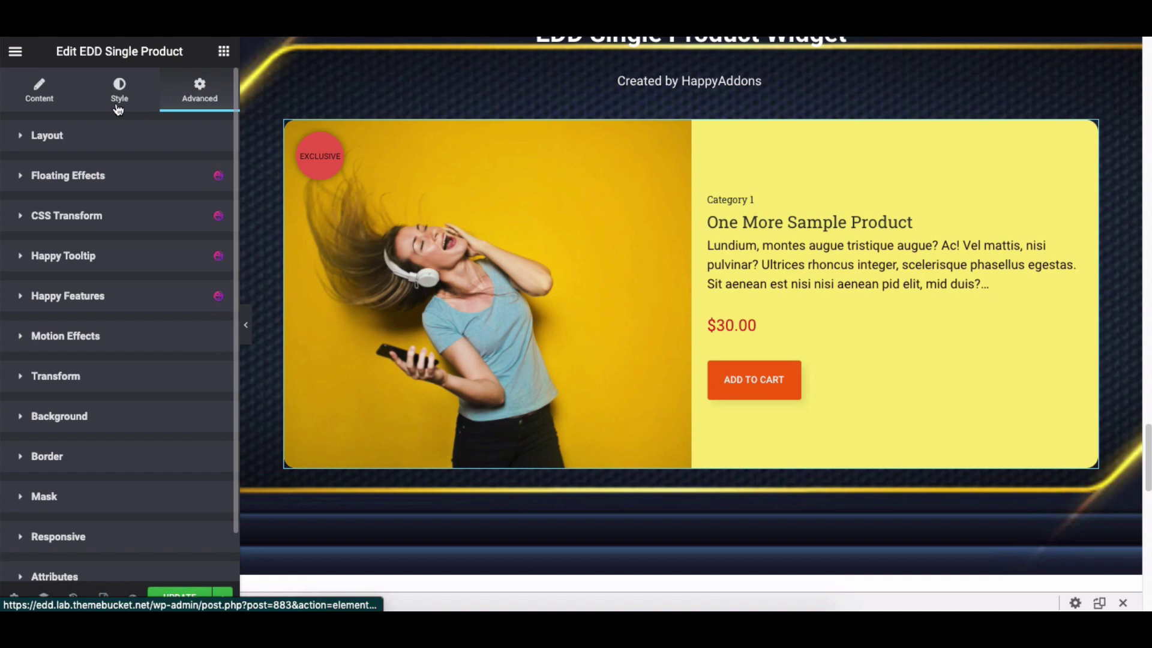
click(90, 138)
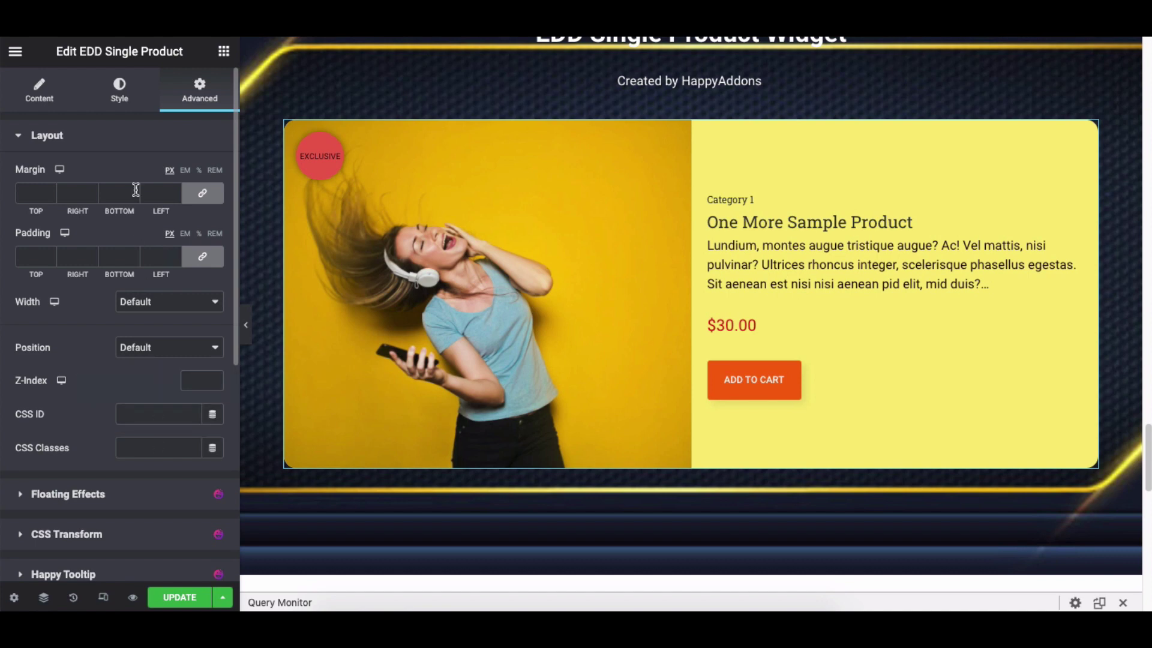
click(133, 141)
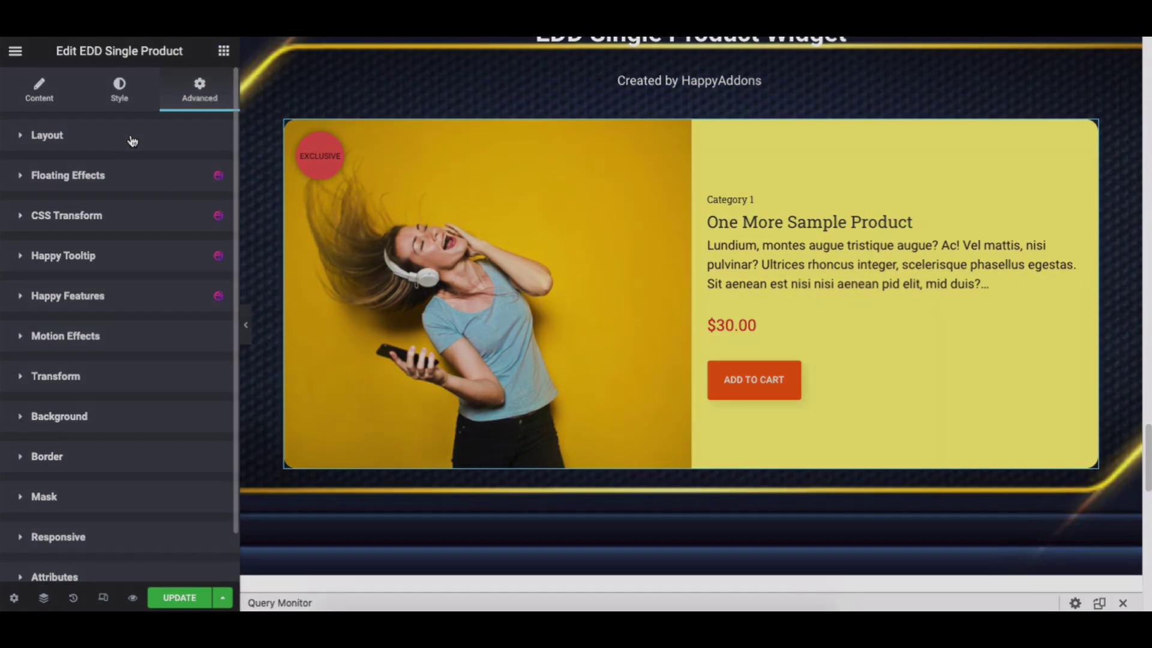